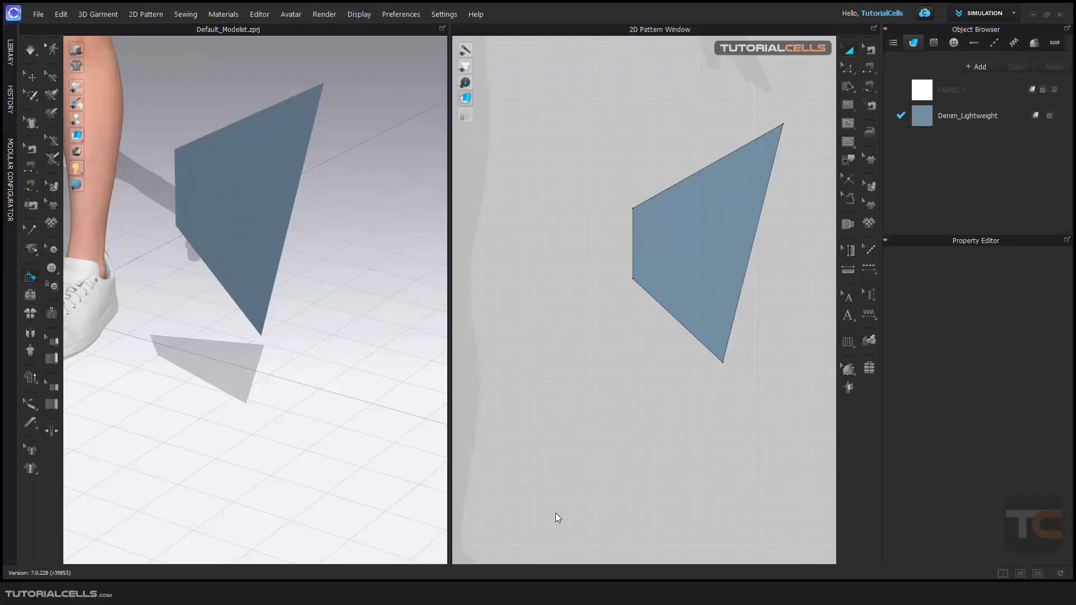
- Nudge the pattern piece down and select it to inspect its properties
drag(670, 279, 661, 312)
click(622, 286)
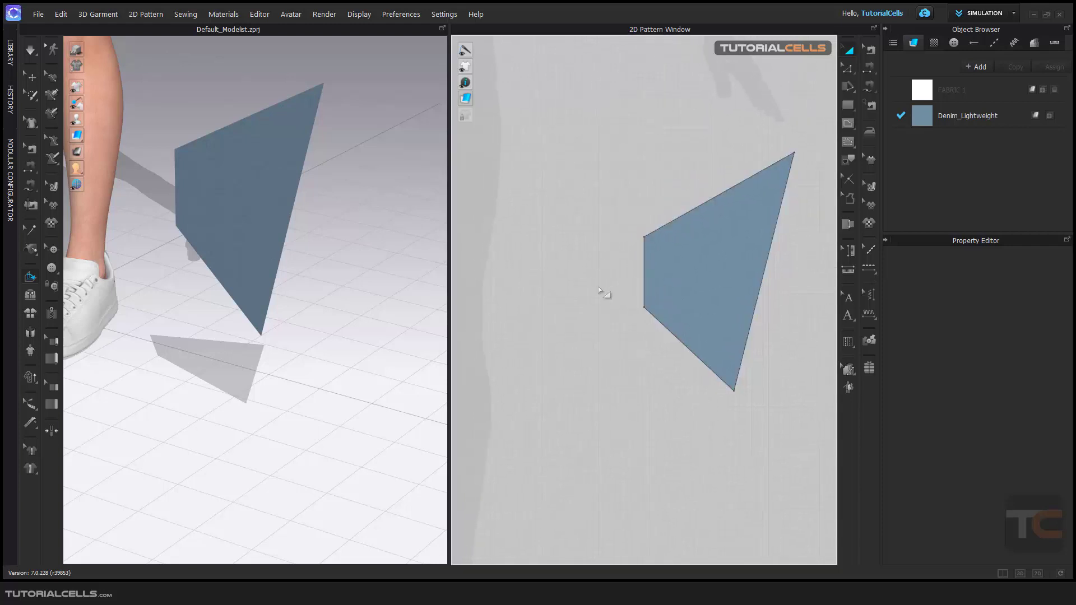
right_drag(619, 284, 646, 267)
click(678, 246)
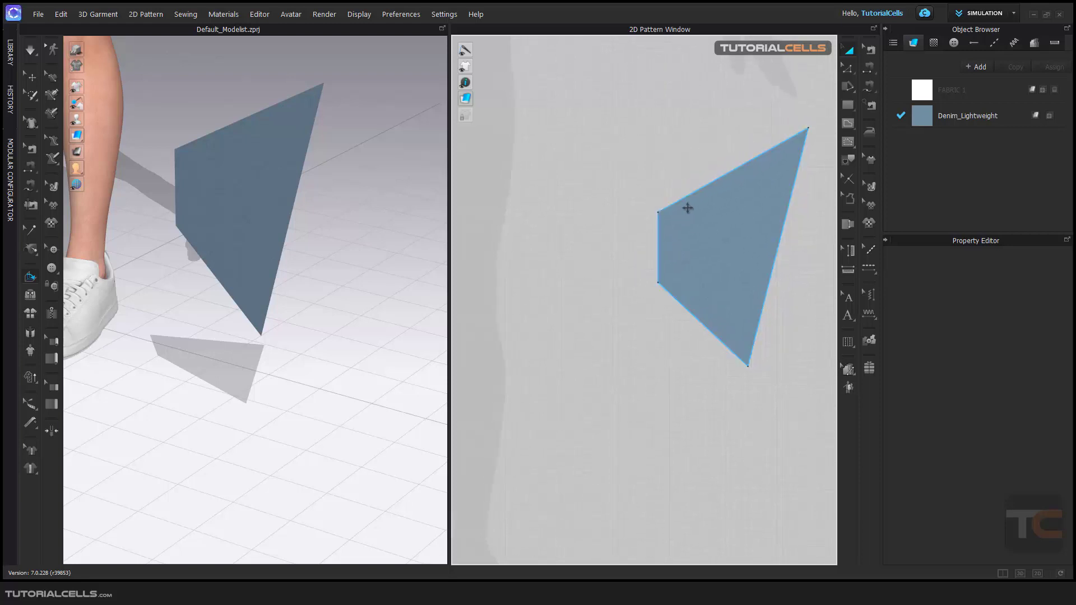
click(731, 214)
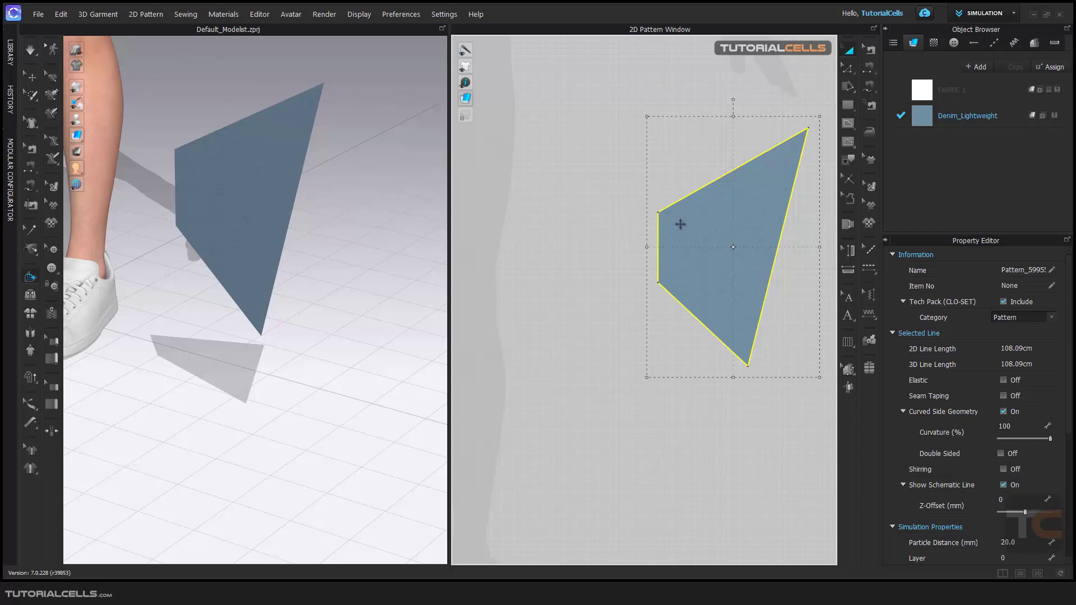
click(658, 190)
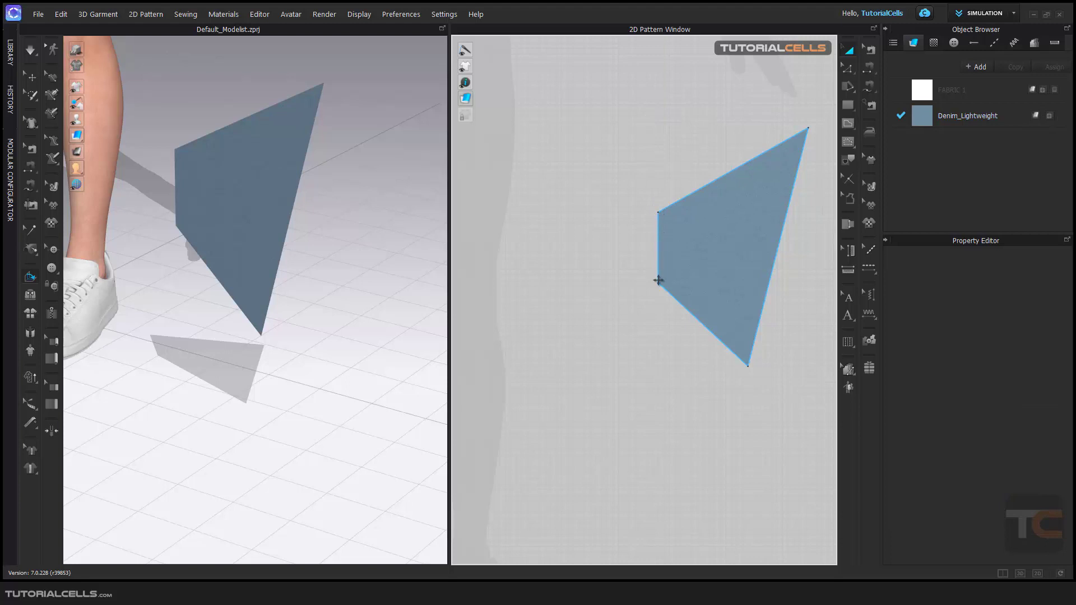
- Place a mirrored copy of the pattern to the left, then delete it
scroll(657, 261, up, 2)
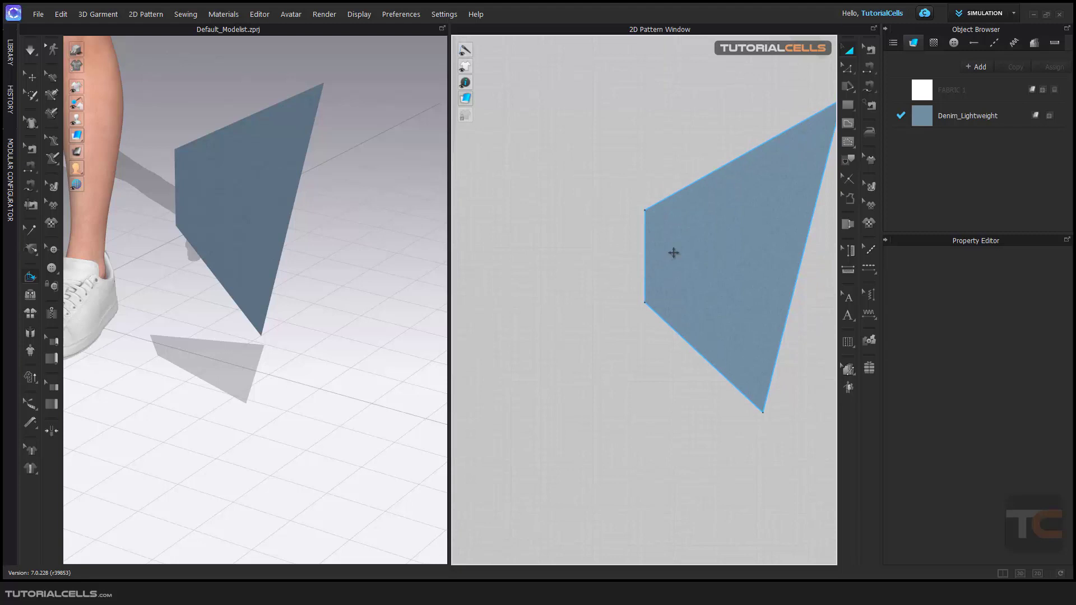
click(672, 253)
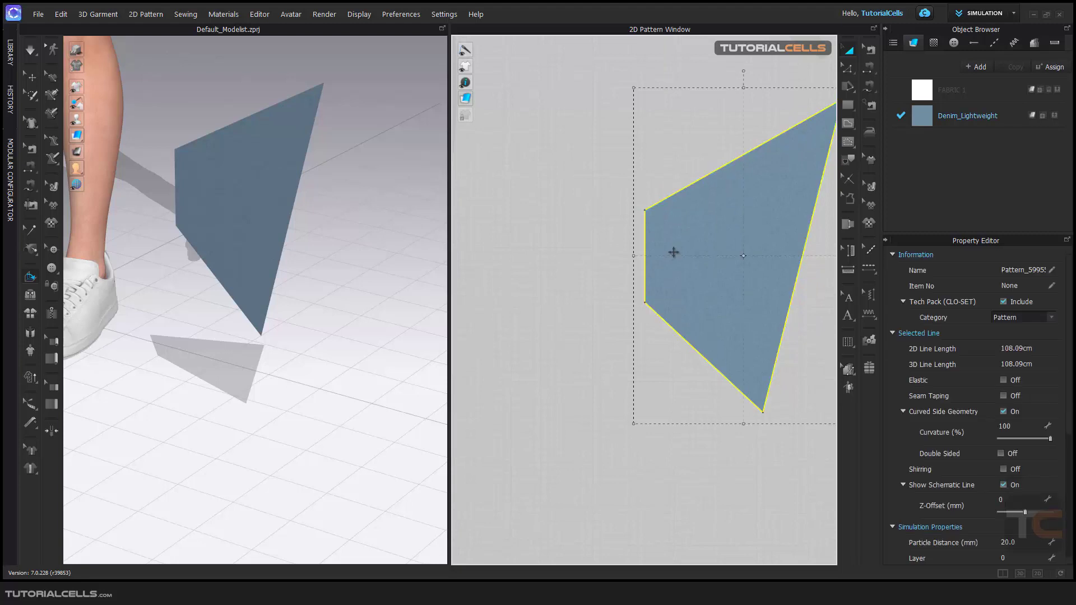
right_click(673, 253)
click(686, 81)
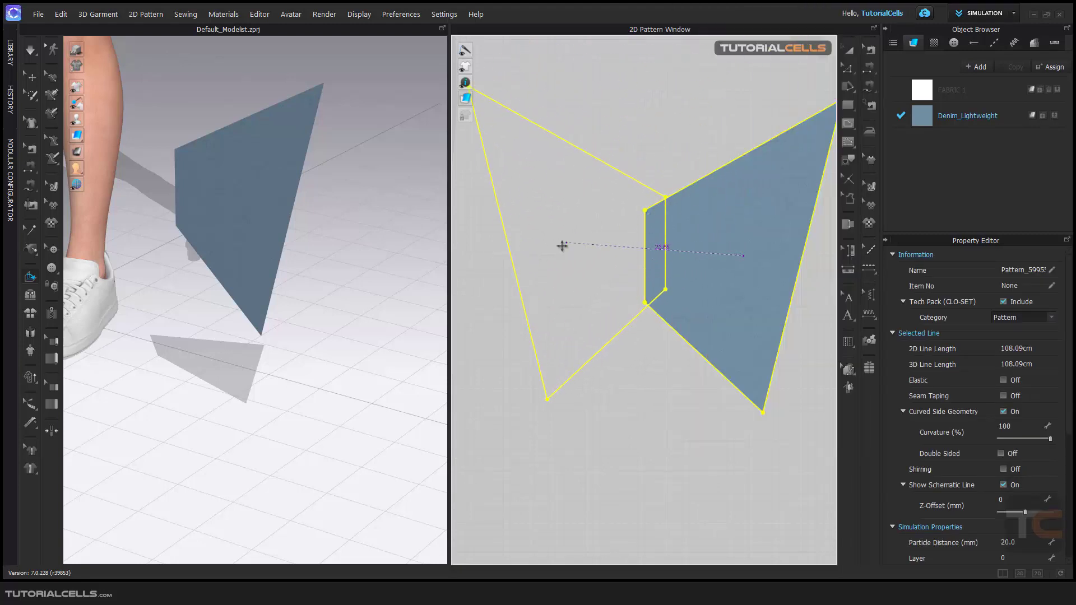
click(544, 255)
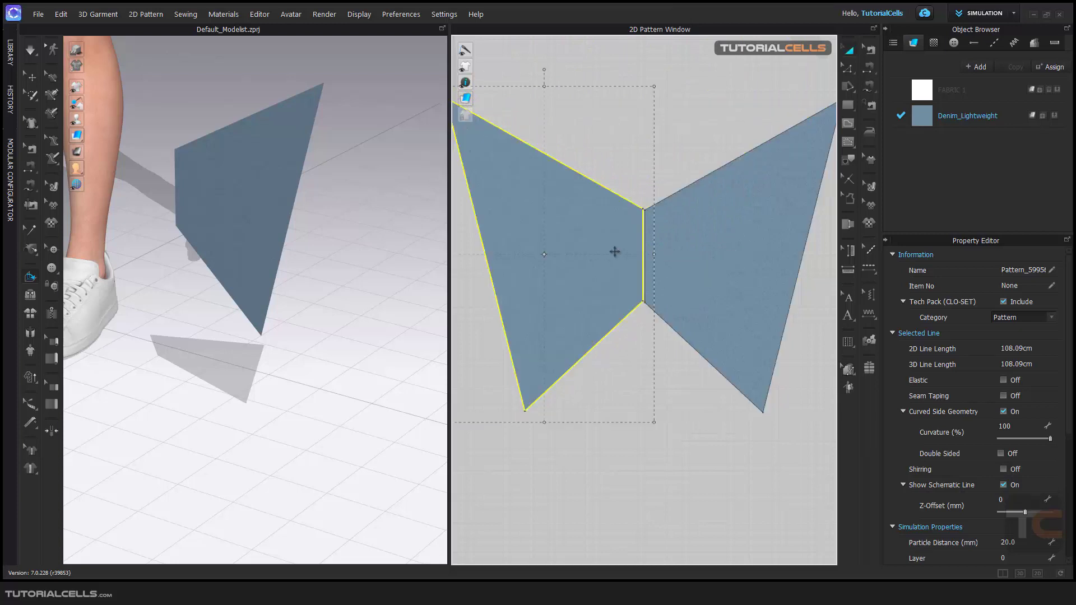
key(Delete)
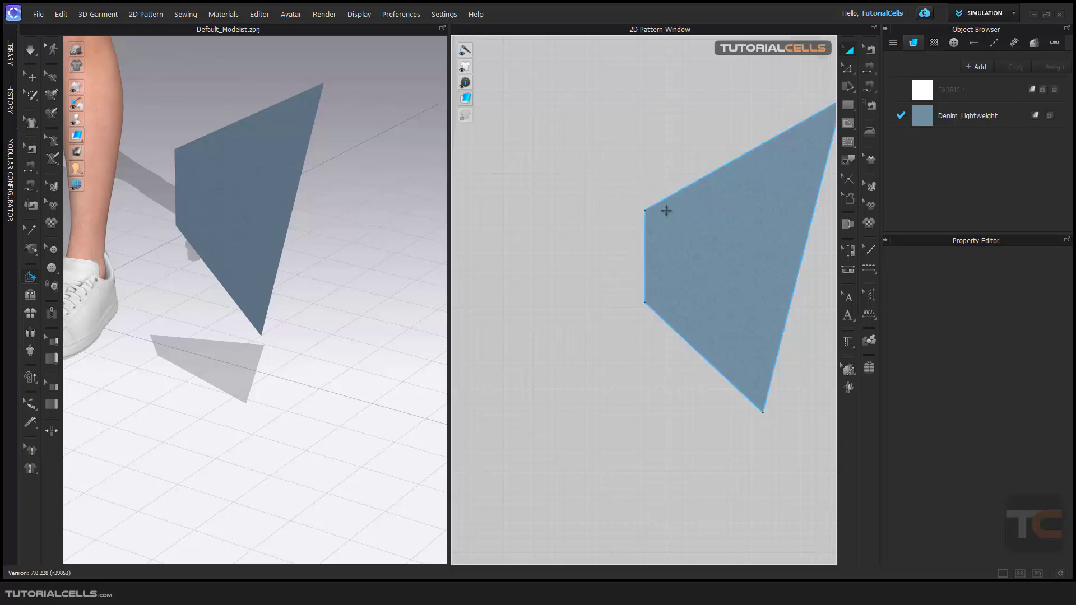
- Unfold the pattern about its short 12.41 cm left edge
drag(661, 223, 651, 224)
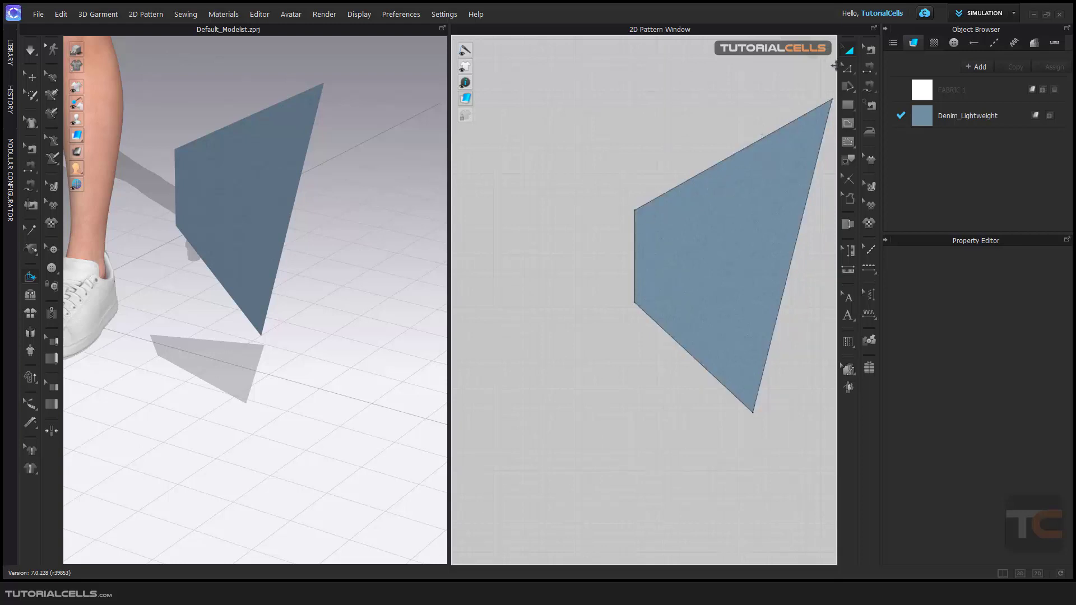
click(847, 67)
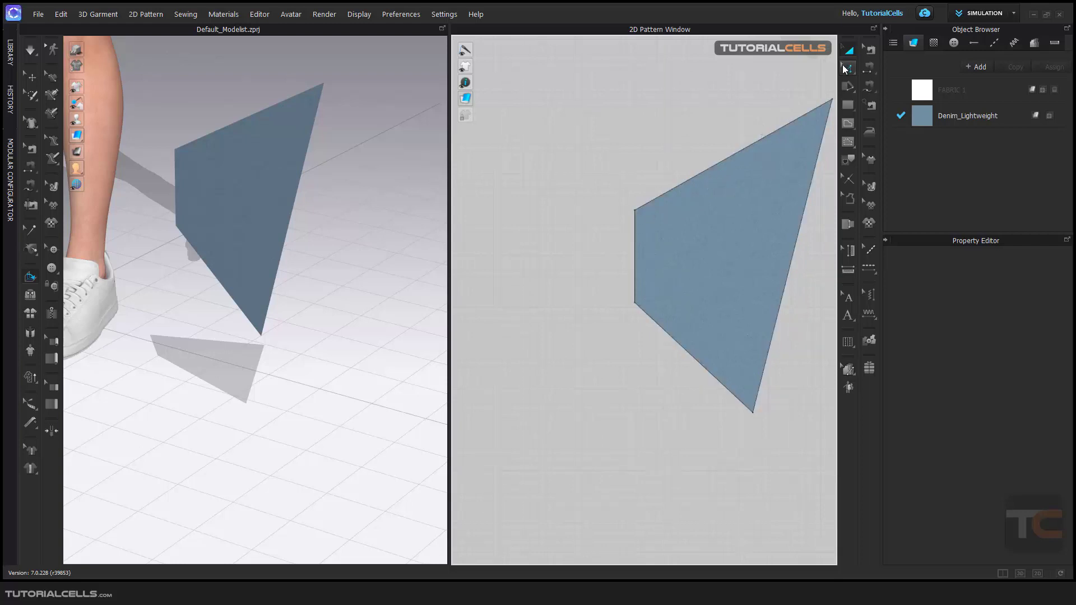
click(635, 230)
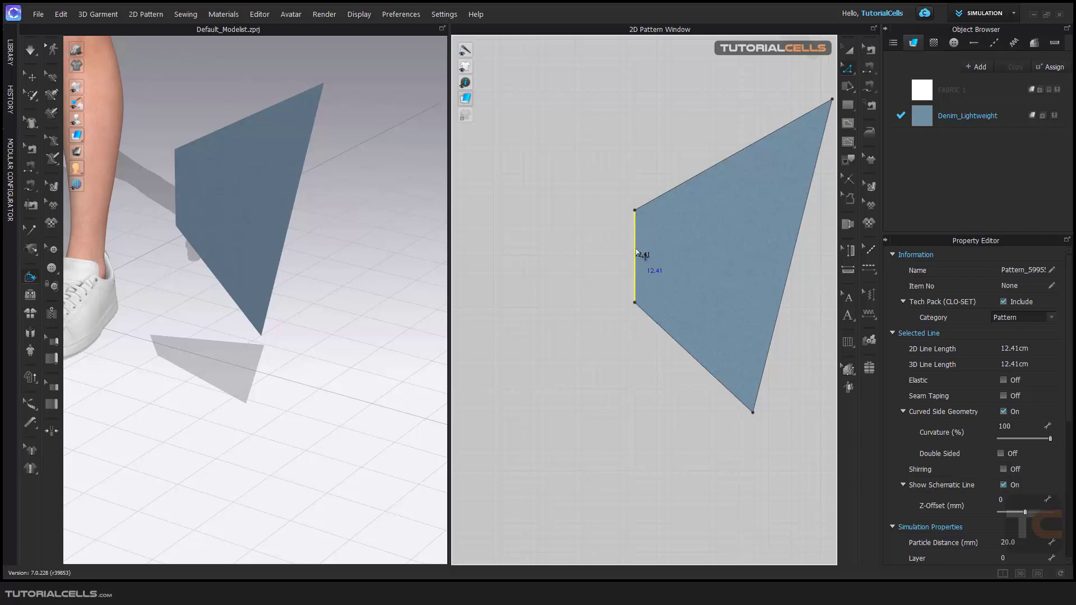
right_click(635, 250)
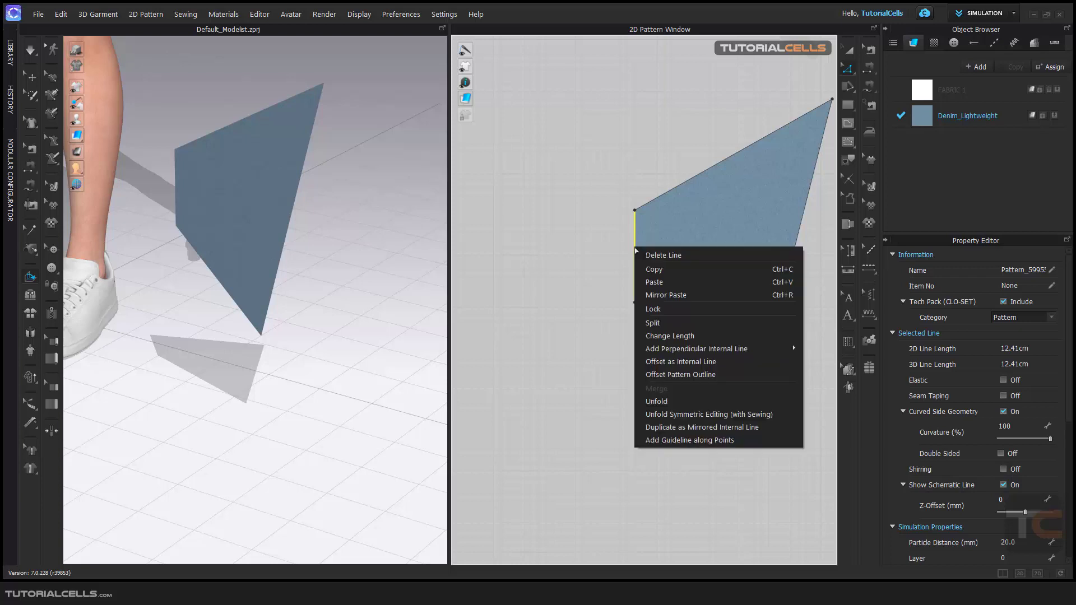
click(656, 401)
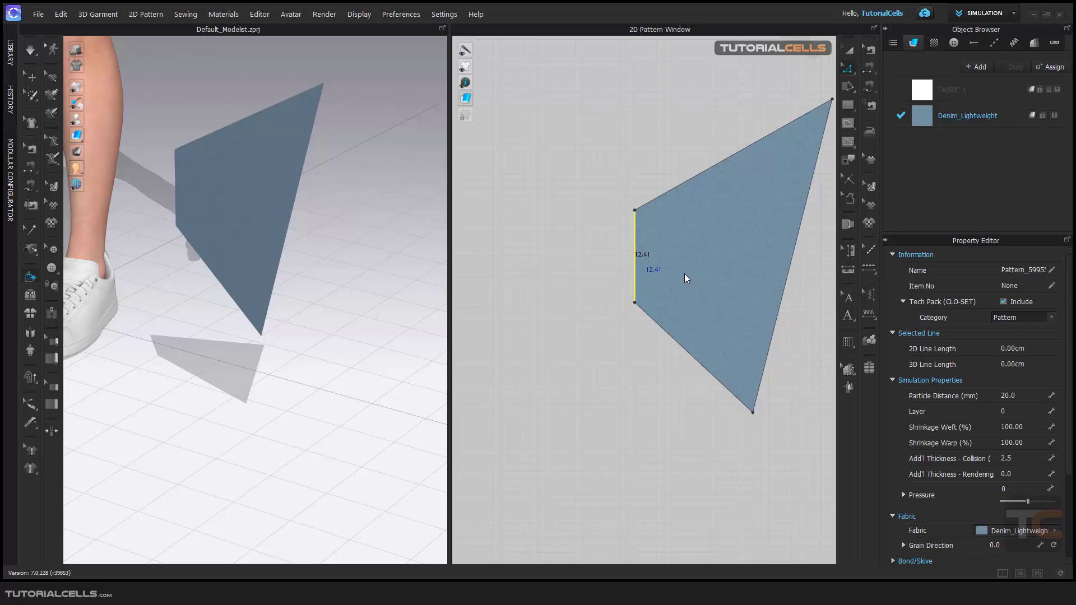
- Try an outline offset and a top-right corner move, then undo both
scroll(584, 240, down, 3)
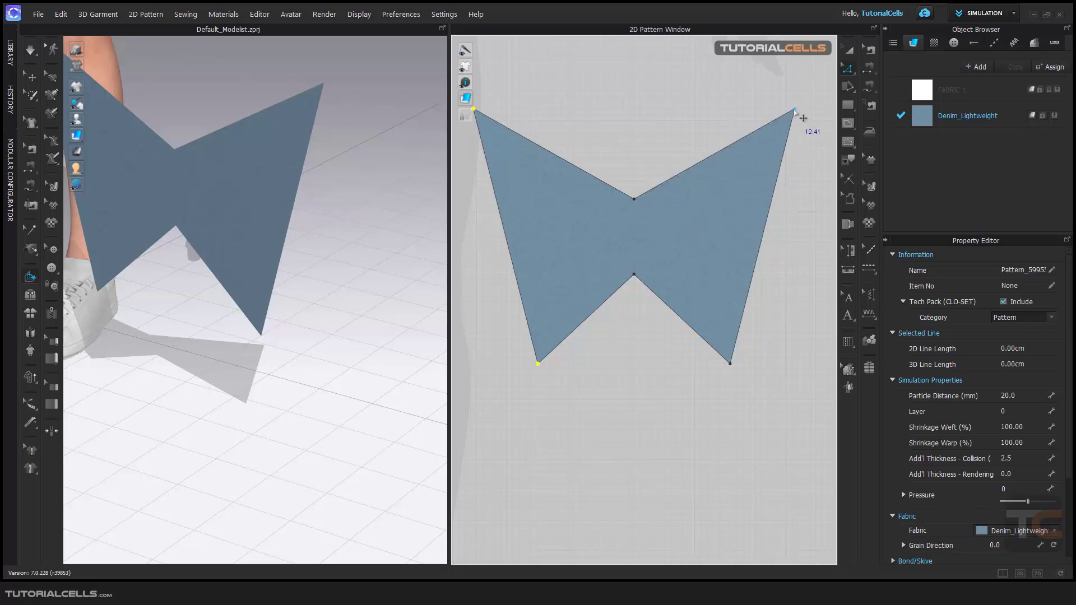
click(793, 115)
click(799, 130)
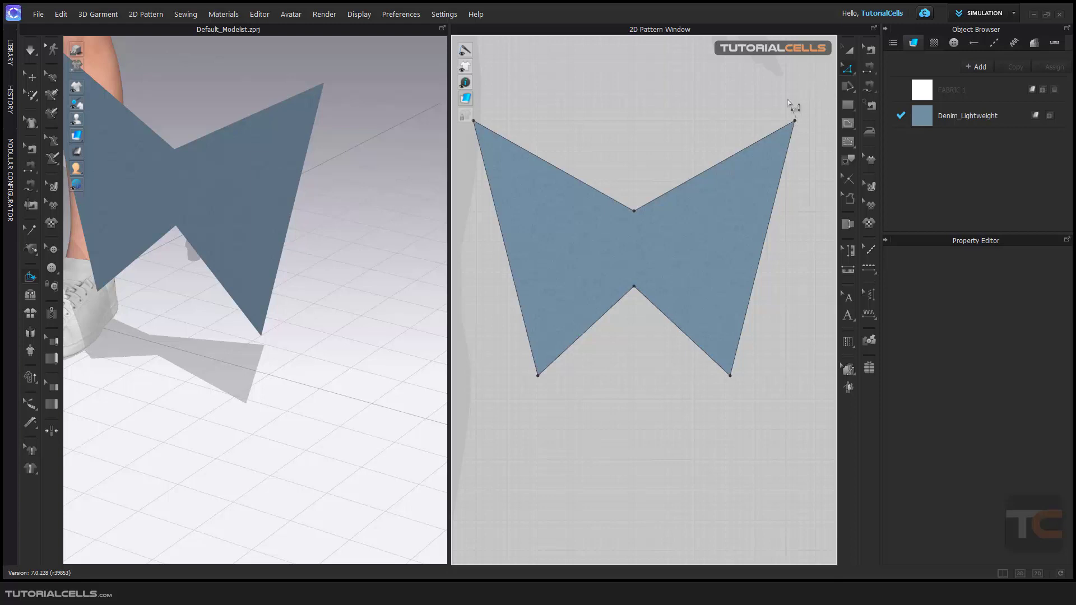
drag(795, 121, 795, 147)
key(ctrl+z)
key(Escape)
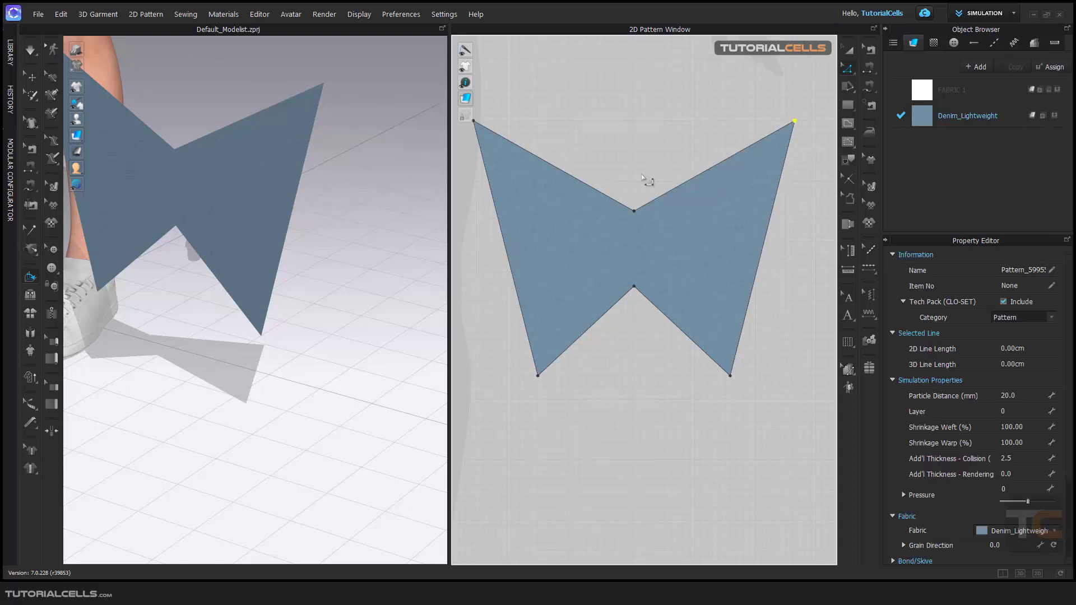
key(ctrl+a)
key(Up)
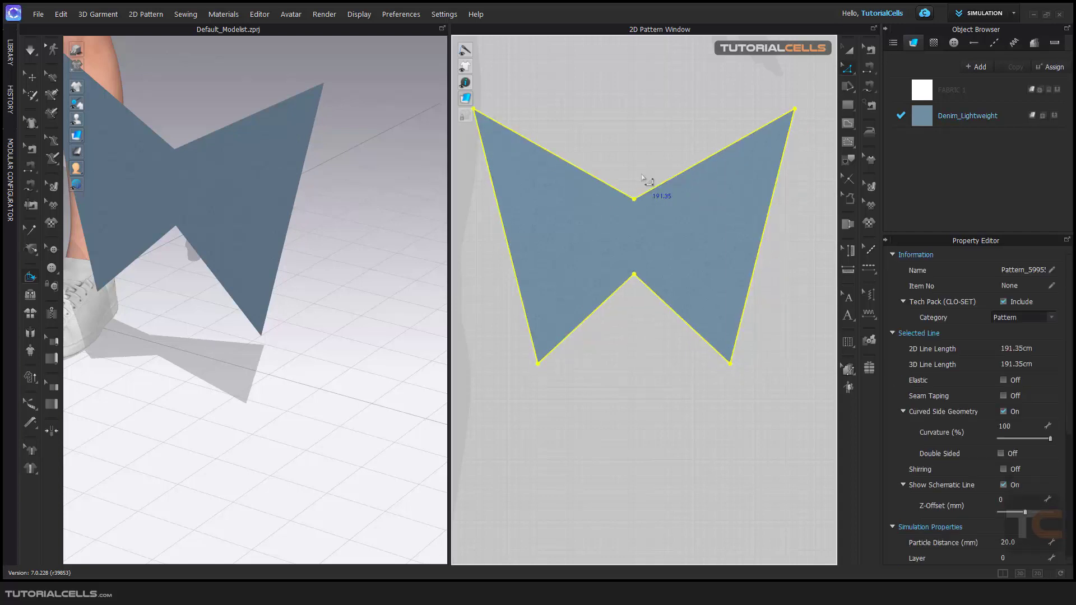
- Unfold the pattern symmetrically about its left edge, with sewing
key(Escape)
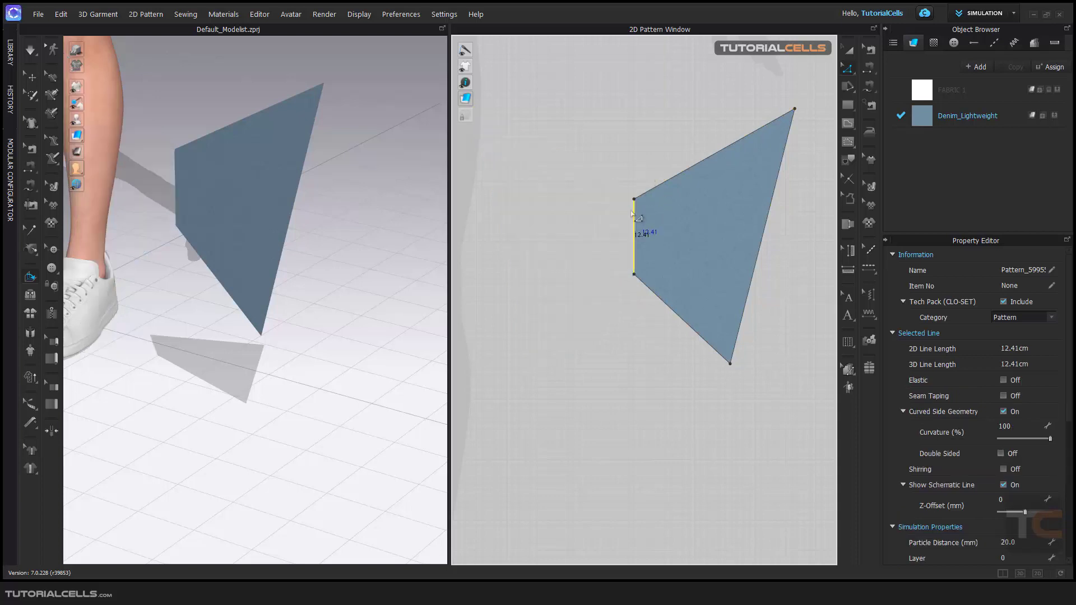
right_click(634, 214)
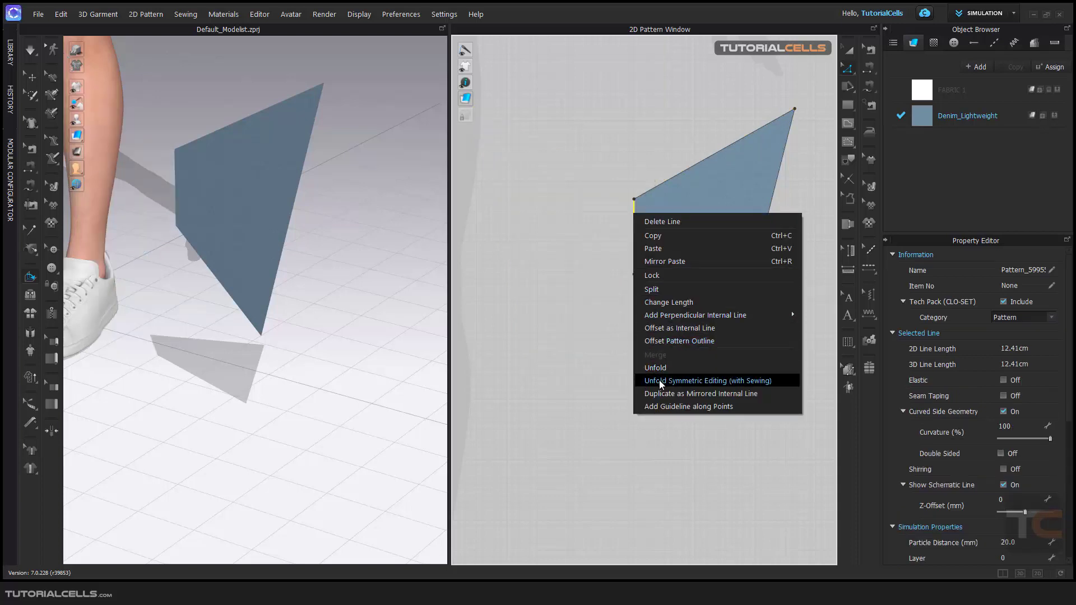
click(693, 380)
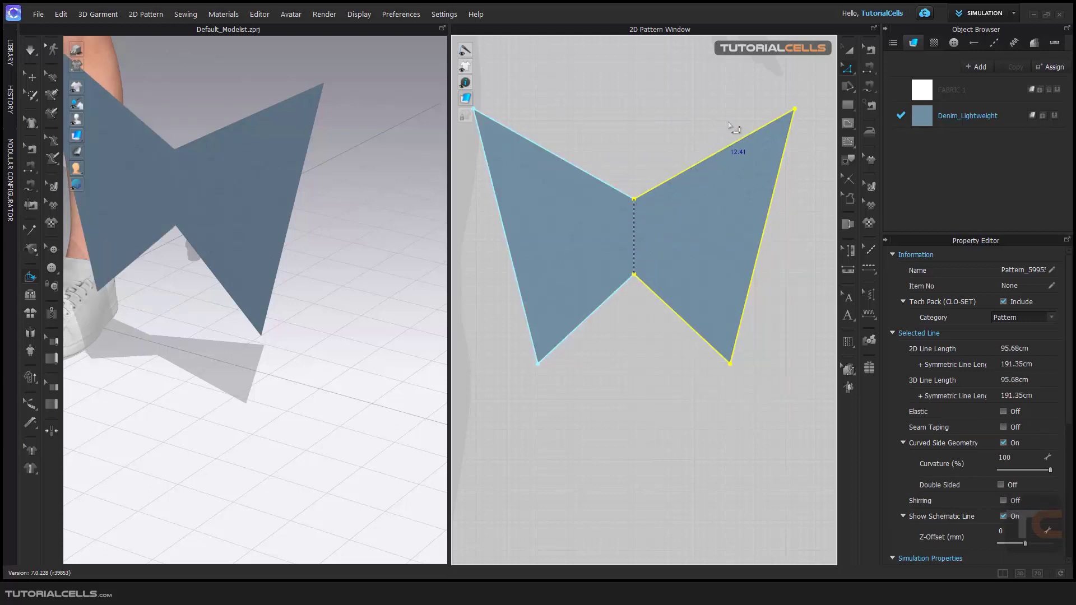
- Slide the top-right corner point down its edge, then select the dashed centre line
click(806, 82)
click(794, 109)
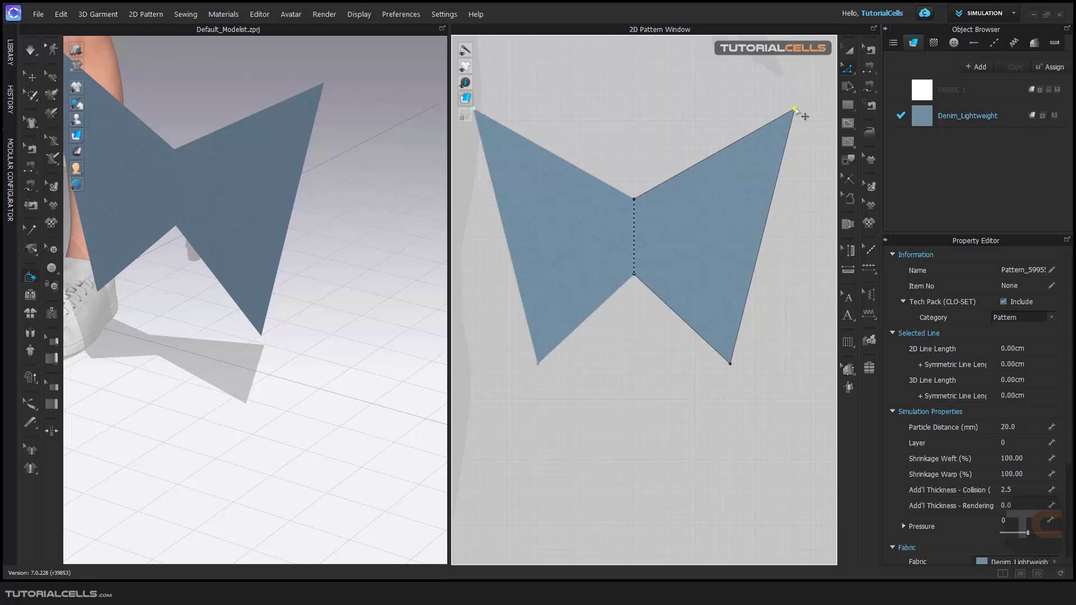
drag(795, 109, 790, 153)
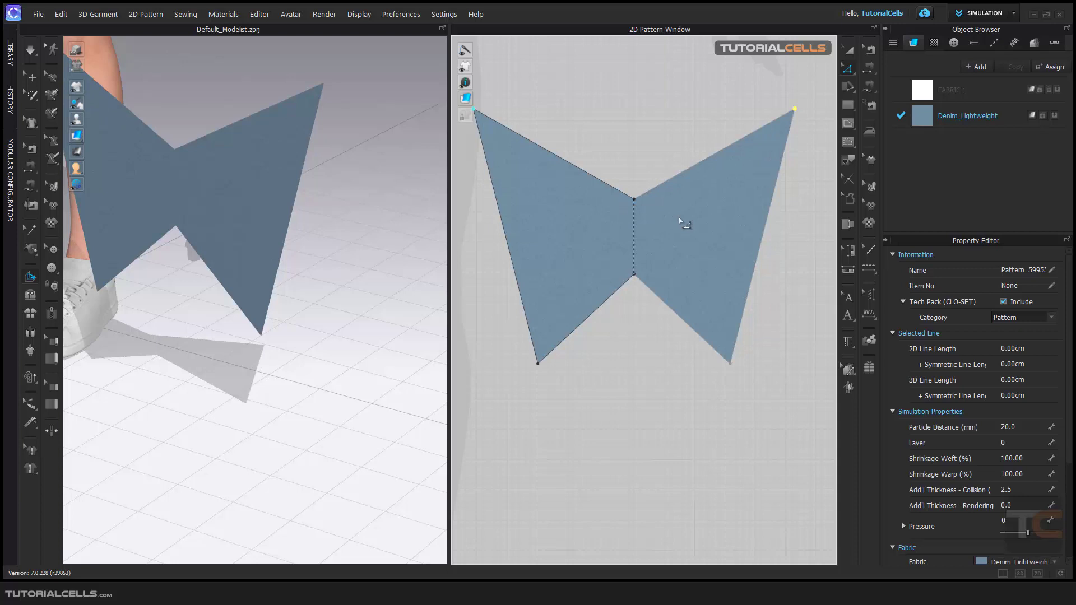
key(Escape)
click(638, 207)
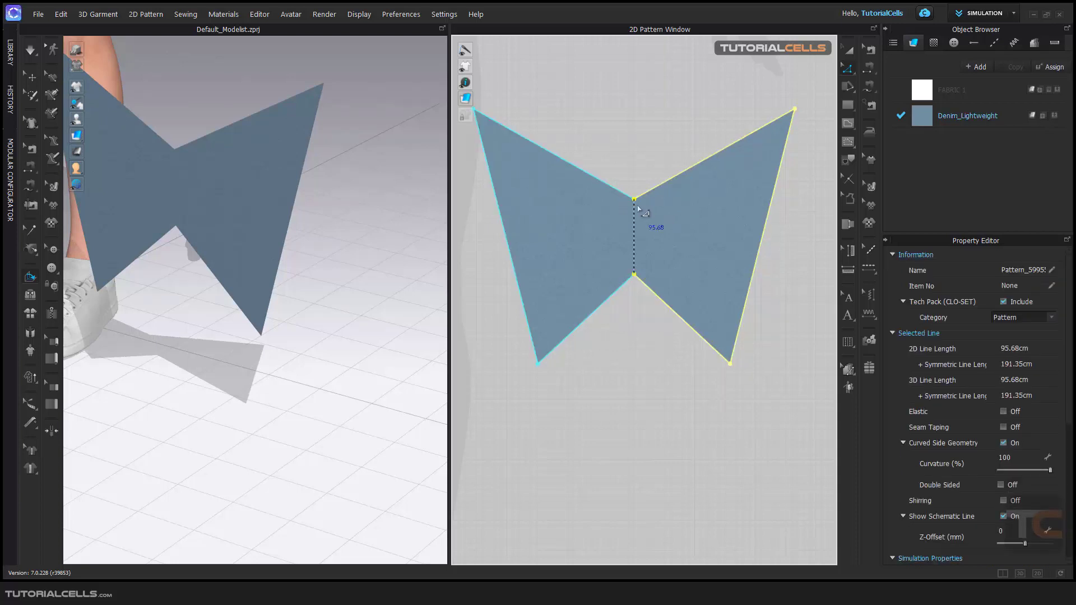
- Delete the mirrored half and draw a new rectangle pattern below the quadrilateral
key(Delete)
scroll(643, 267, down, 2)
right_drag(637, 302, 641, 191)
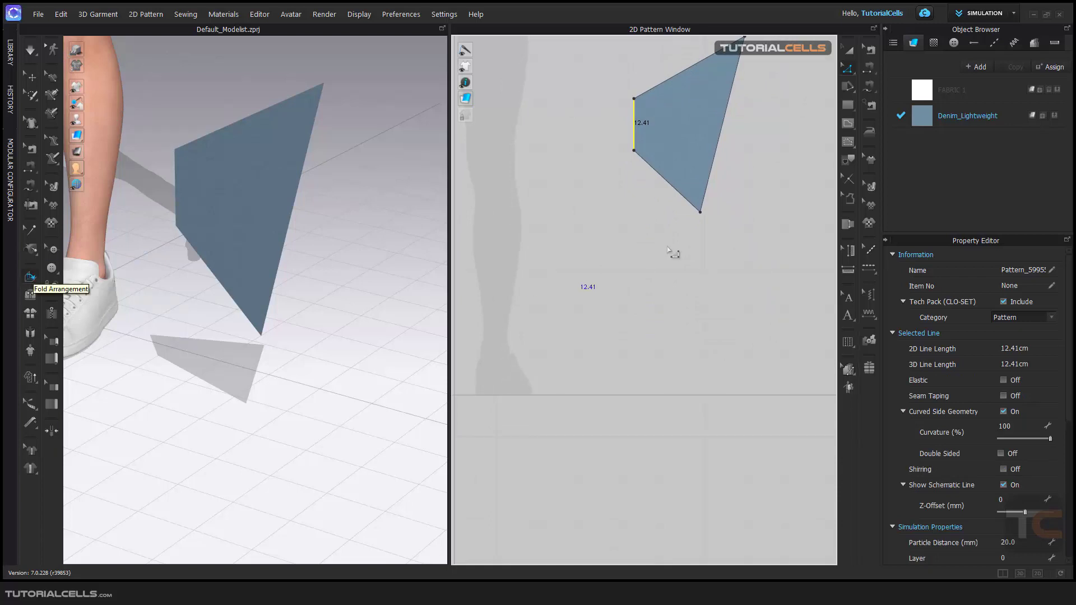
click(847, 105)
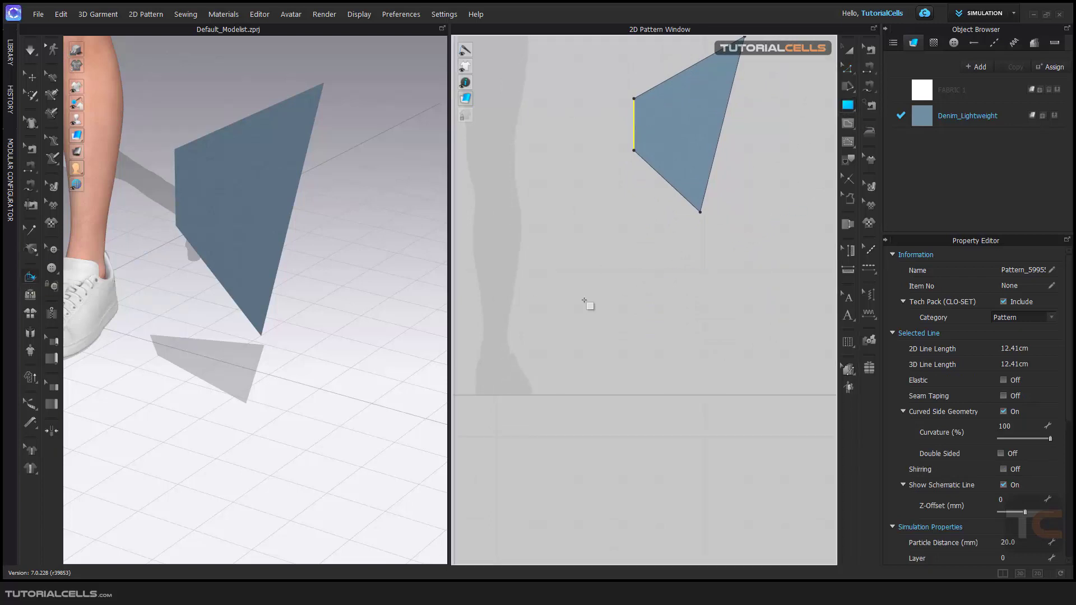
drag(572, 284, 759, 328)
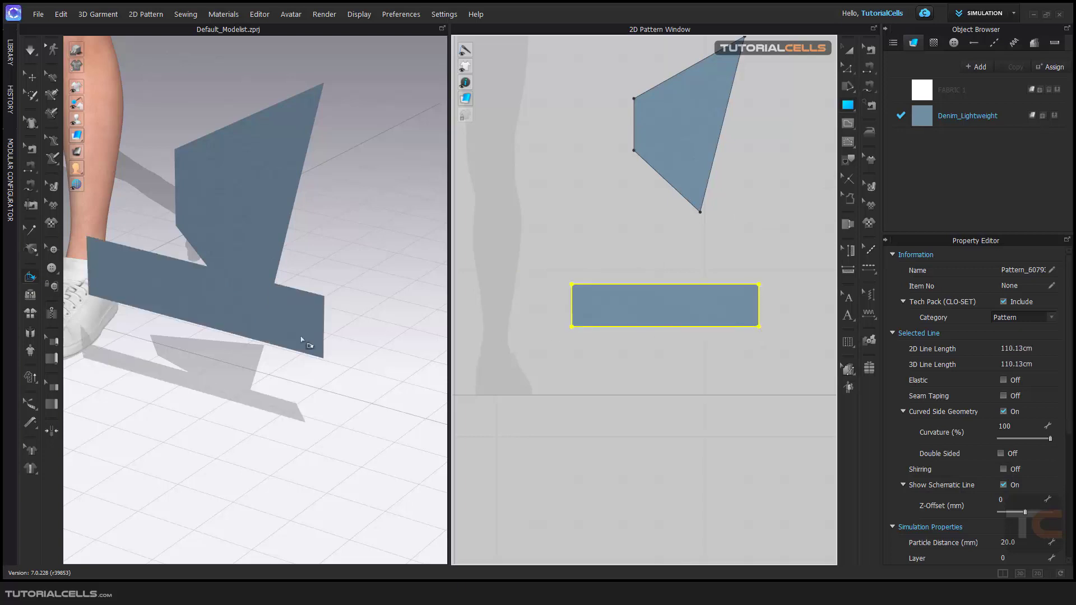
- Drag the rectangle piece down and right in 3D, clear of the triangle piece
click(31, 79)
click(209, 324)
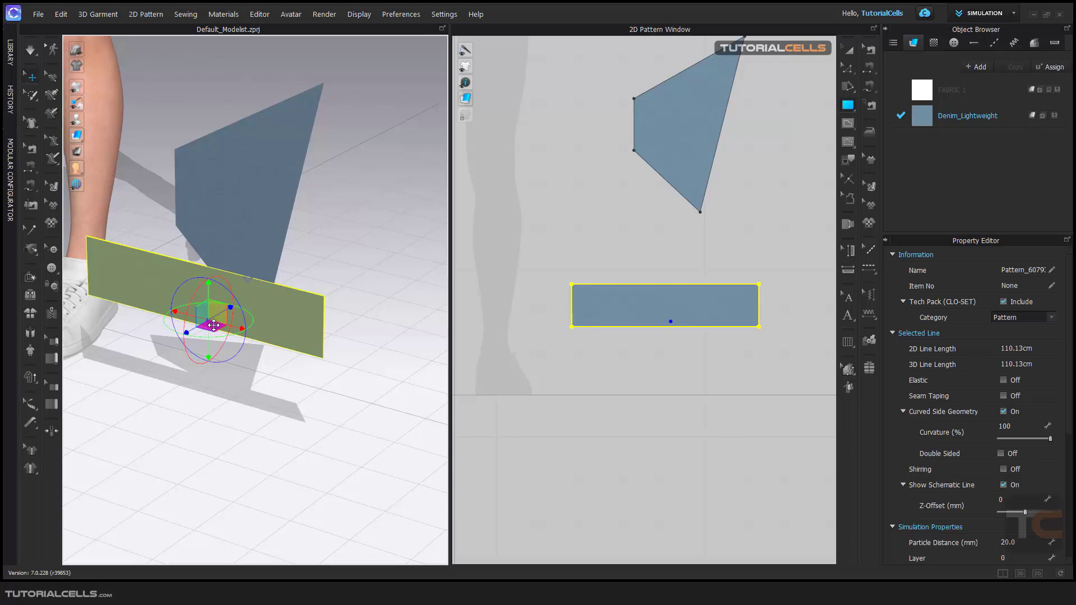
drag(209, 324, 309, 397)
mouse_move(353, 312)
right_down()
mouse_move(344, 310)
mouse_move(349, 333)
right_up()
drag(349, 333, 318, 339)
right_drag(319, 340, 330, 337)
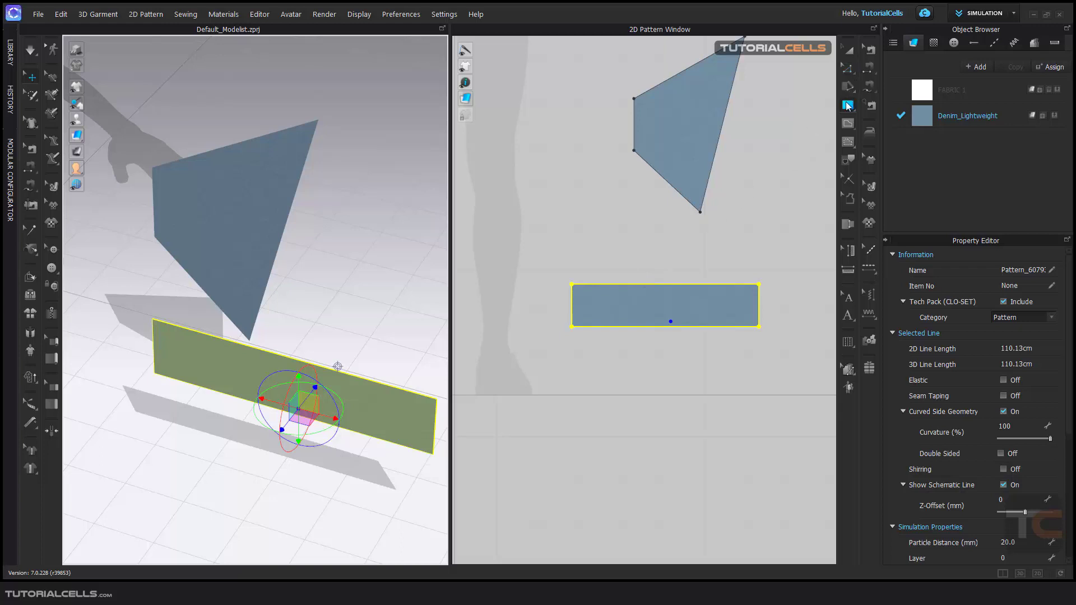
- Draw a 10.21 cm vertical internal line from bottom to top edge near the rectangle's left end
click(848, 125)
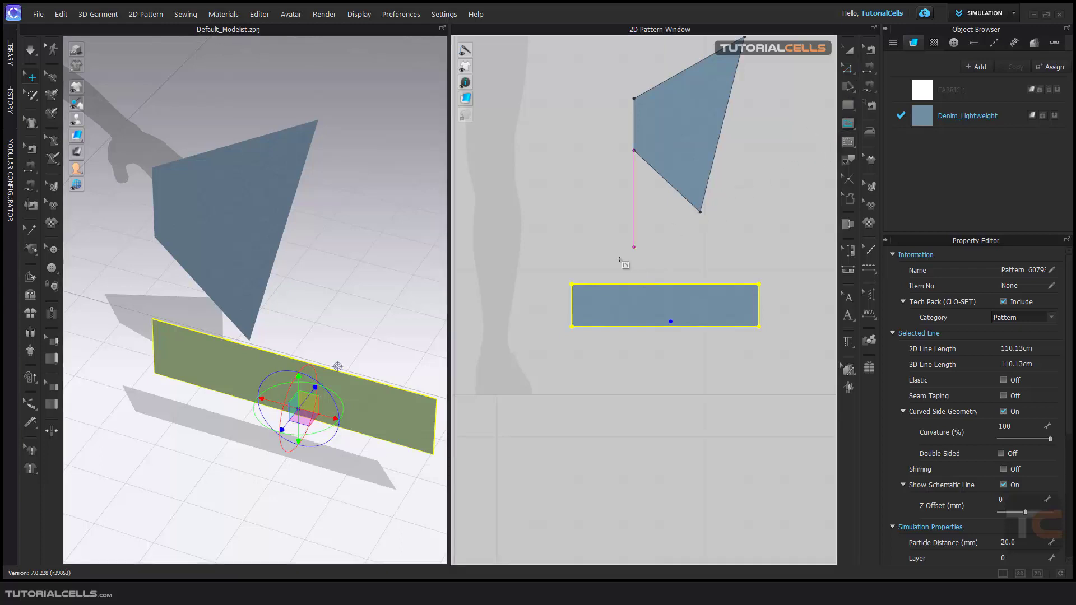
click(612, 325)
click(613, 284)
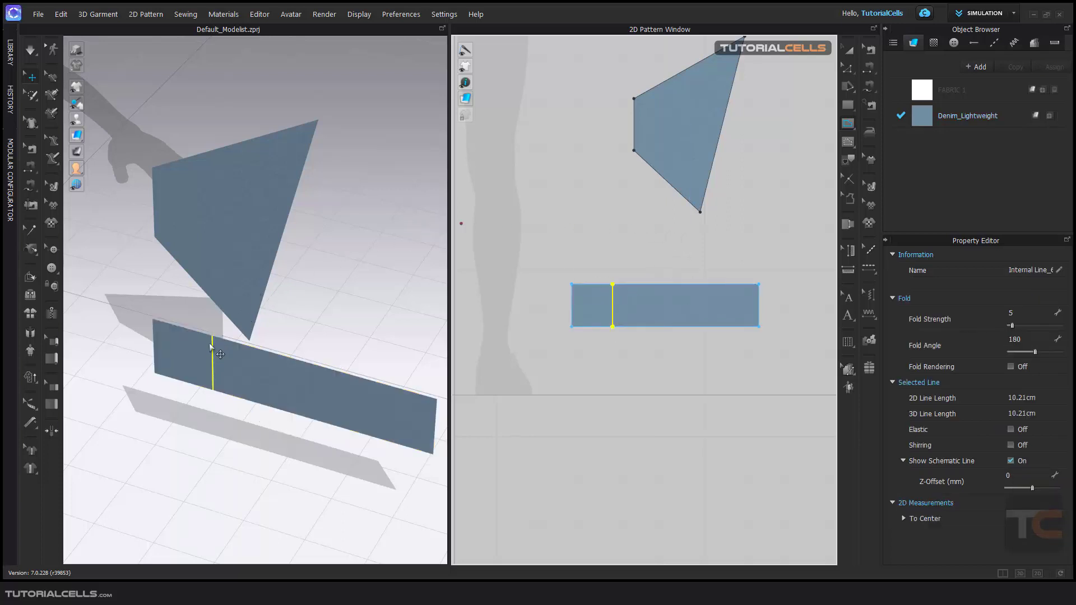
scroll(617, 310, up, 2)
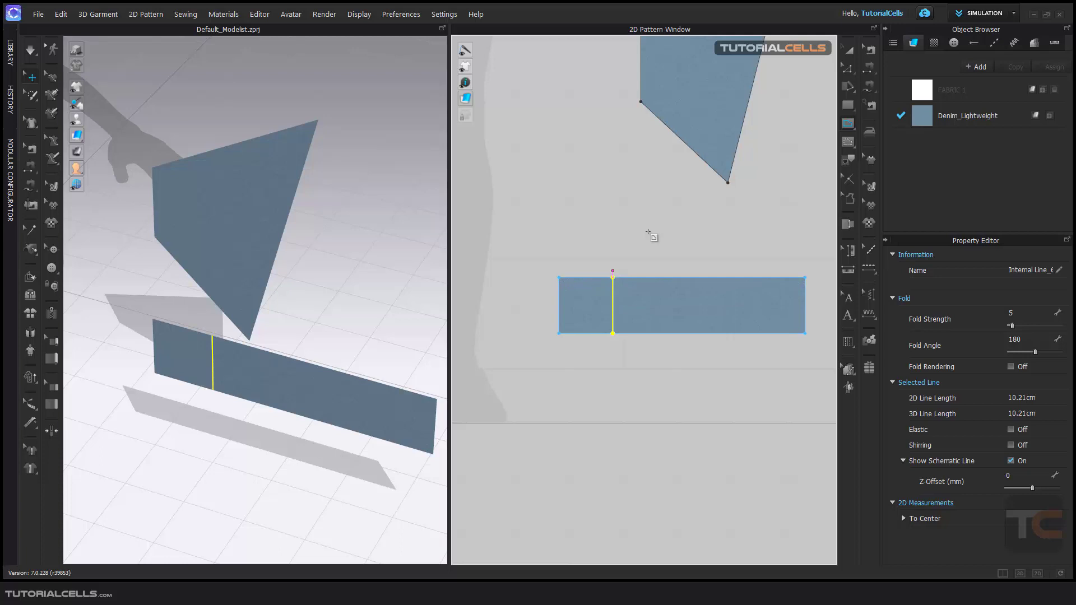
click(847, 68)
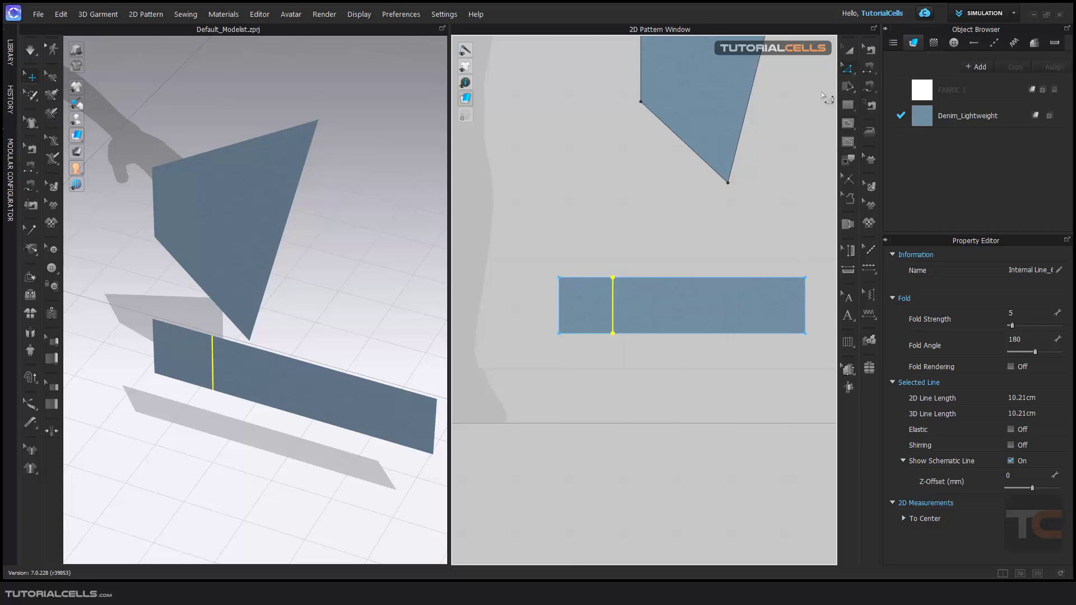
- Cut the rectangle along the internal line into a narrow left piece and a longer right piece
right_click(612, 292)
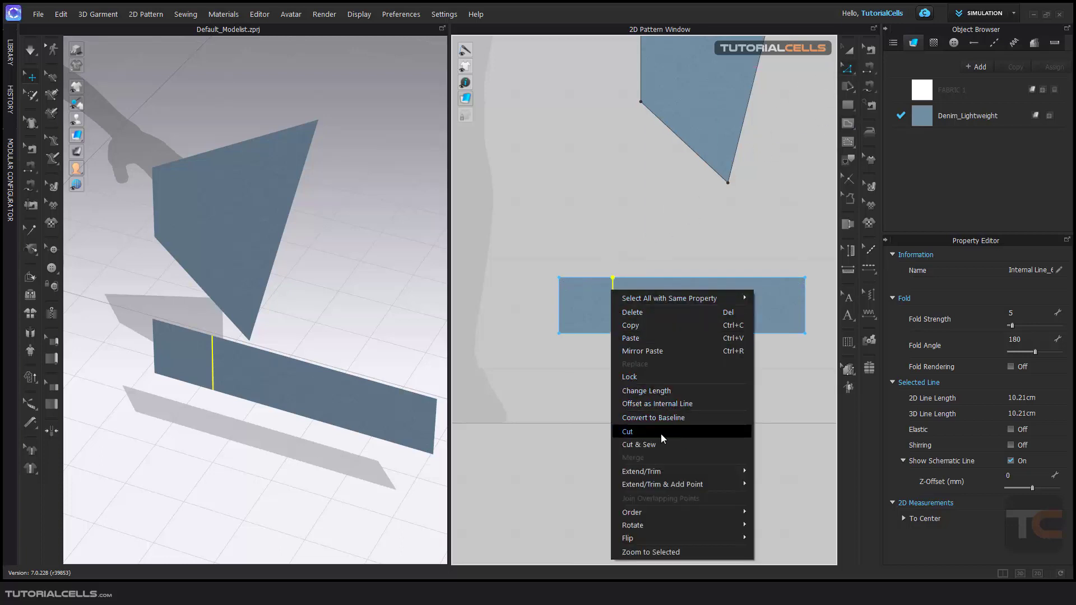
mouse_move(681, 480)
click(782, 480)
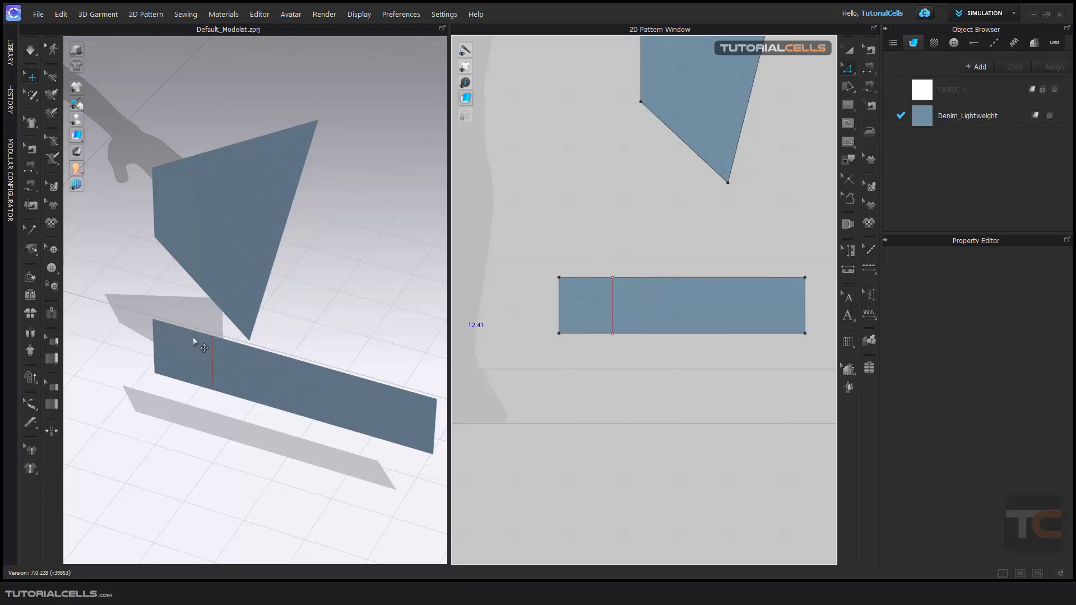
- Fold the short left flap along the internal line to a 260° fold angle
click(30, 278)
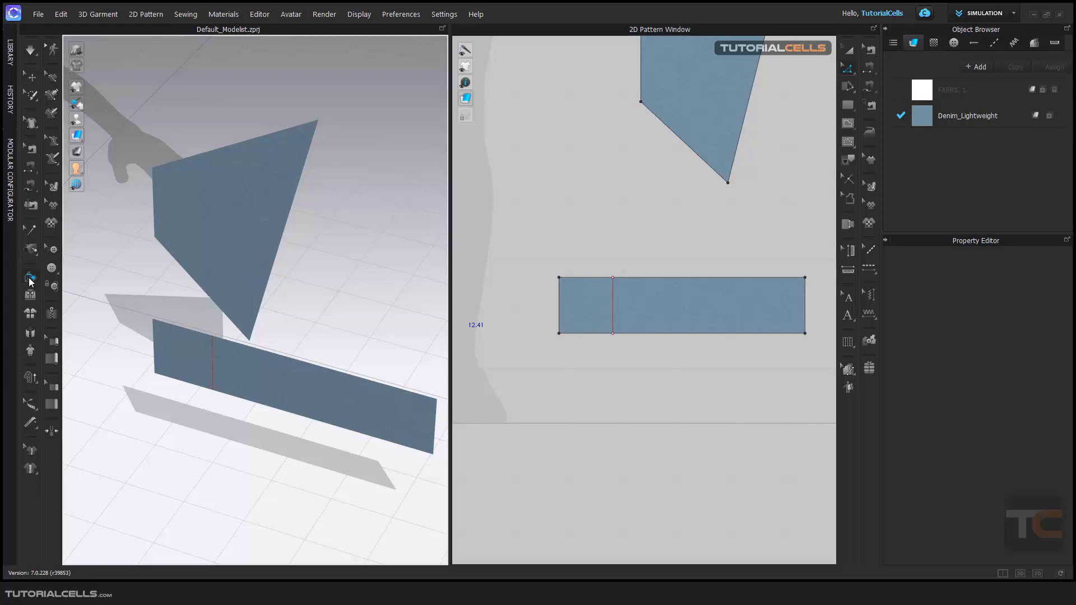
click(212, 356)
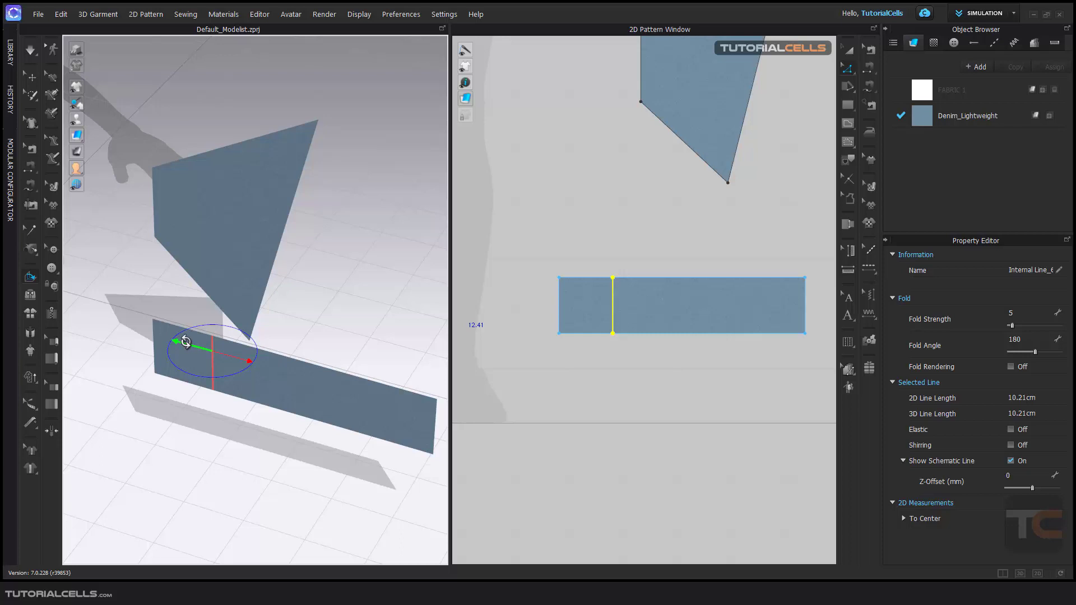
drag(186, 342, 190, 369)
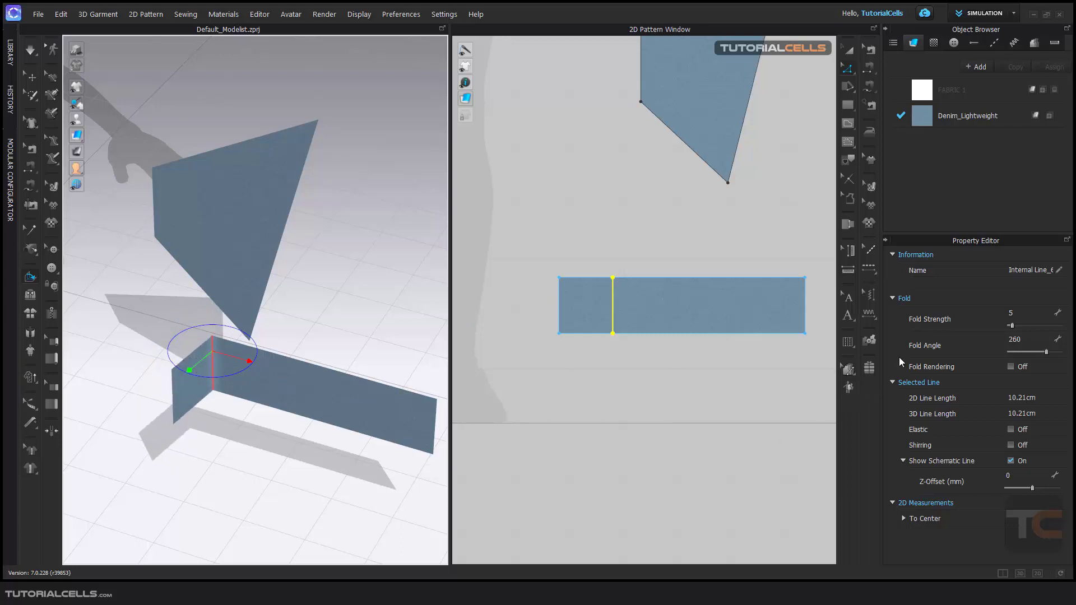
click(894, 381)
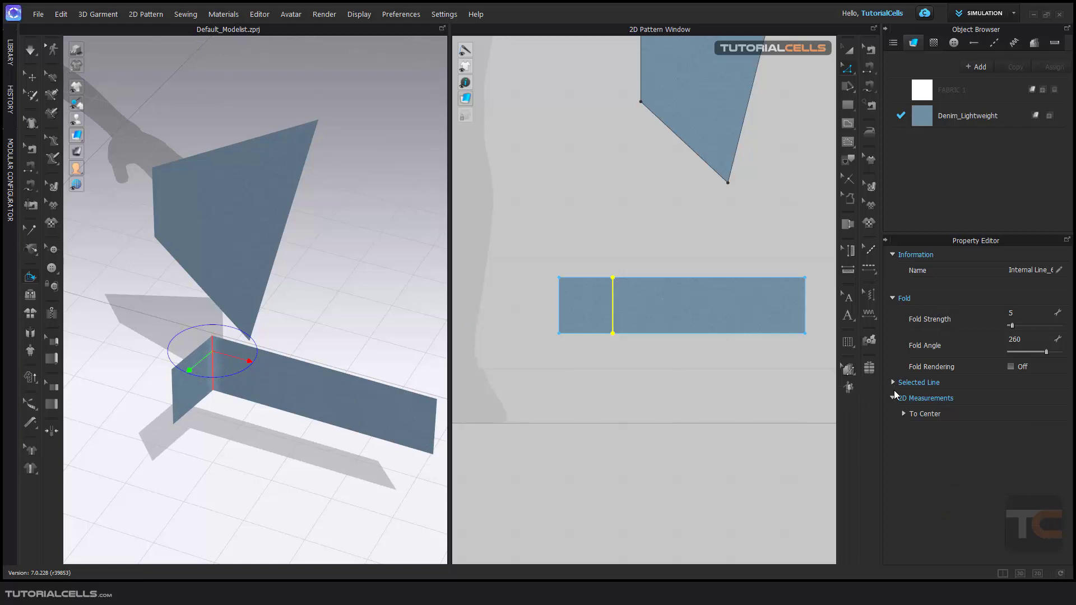
click(893, 398)
- Set Gravity to 0 in the Simulation Properties
click(403, 15)
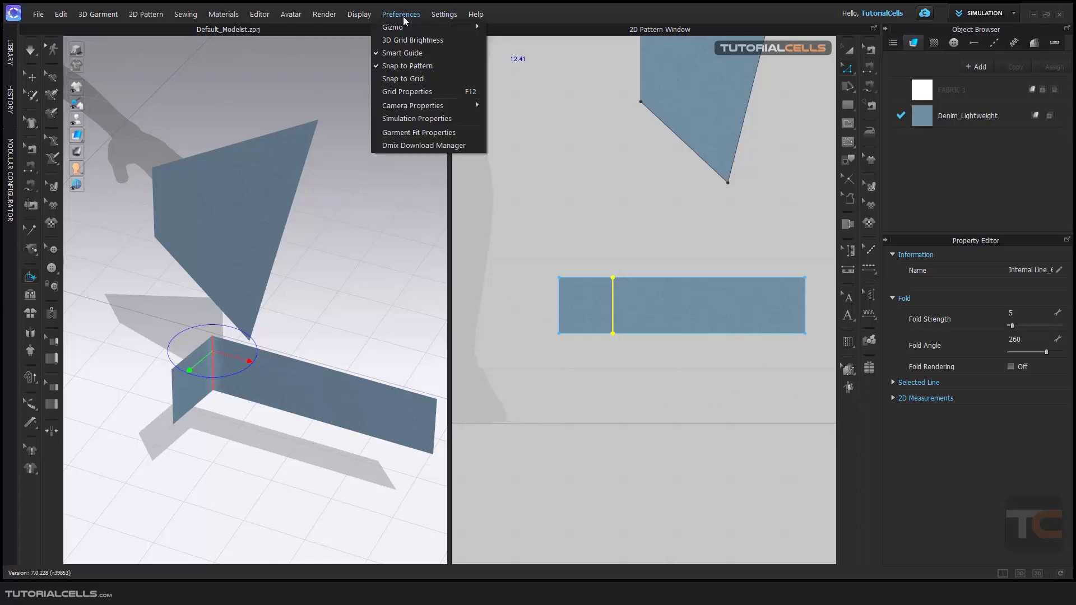
click(422, 118)
click(1027, 396)
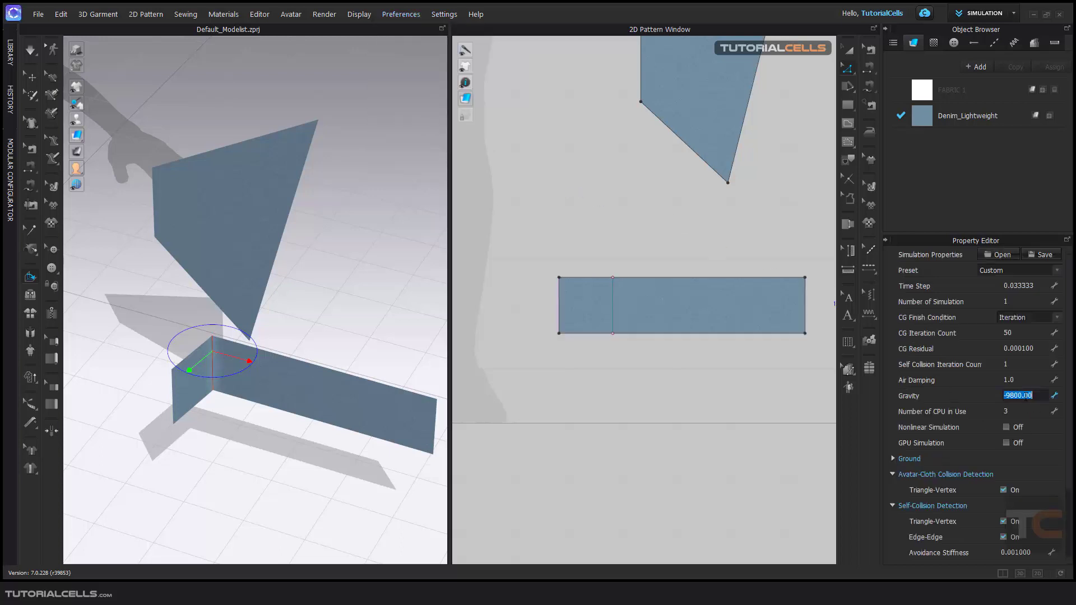
text(0)
key(Return)
- Select the small folded piece and return to Fold Arrangement
key(q)
right_drag(230, 371, 206, 364)
click(208, 367)
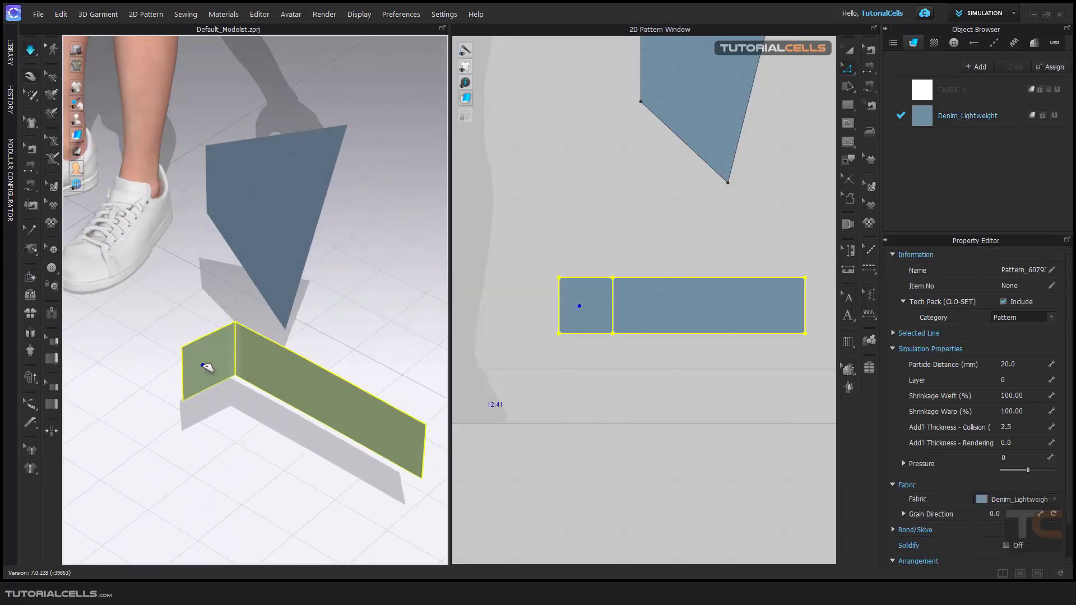
key(f)
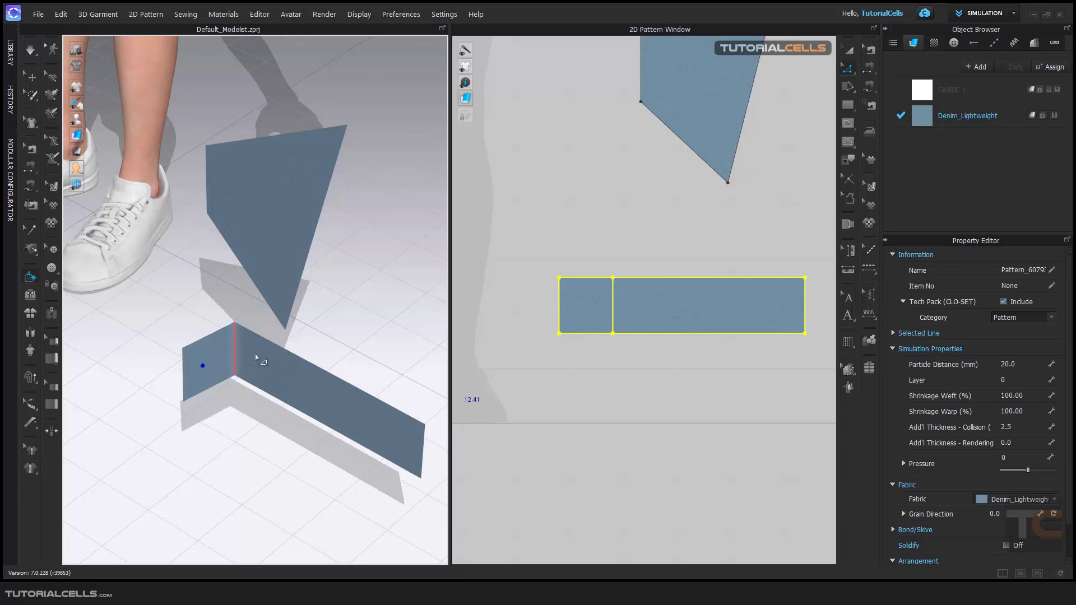
- Rotate the fold line's gizmo until the flap's fold angle reads 264°
click(235, 339)
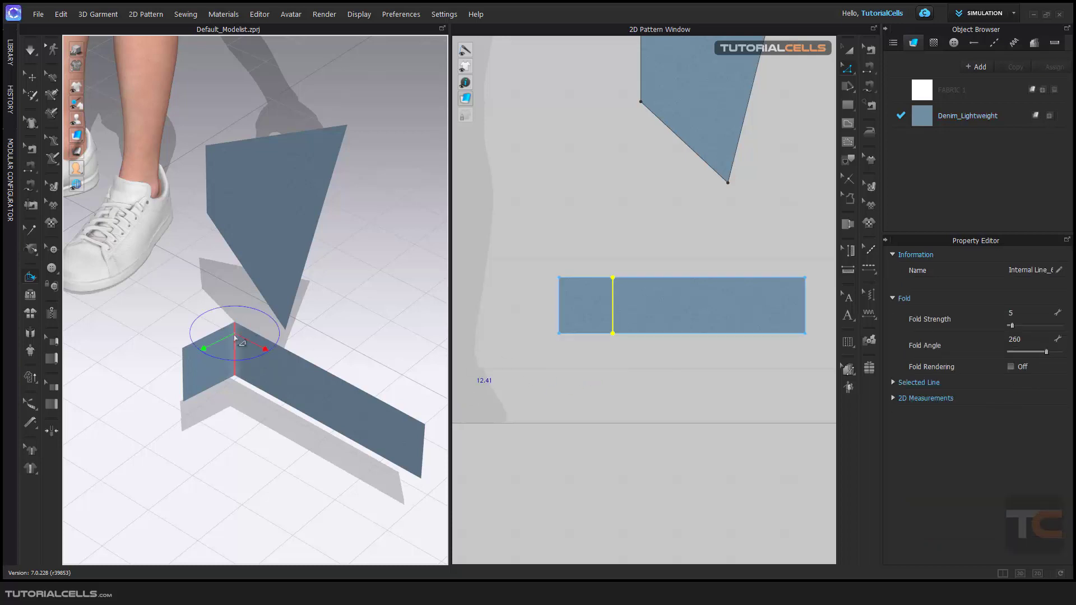
drag(216, 344, 218, 343)
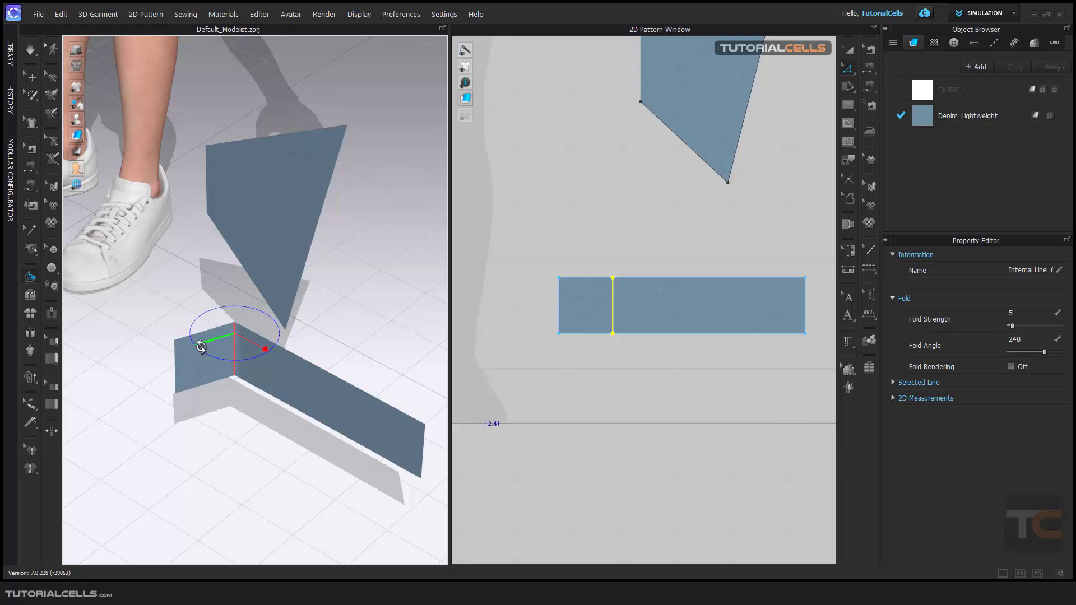
drag(202, 347, 238, 345)
click(1012, 338)
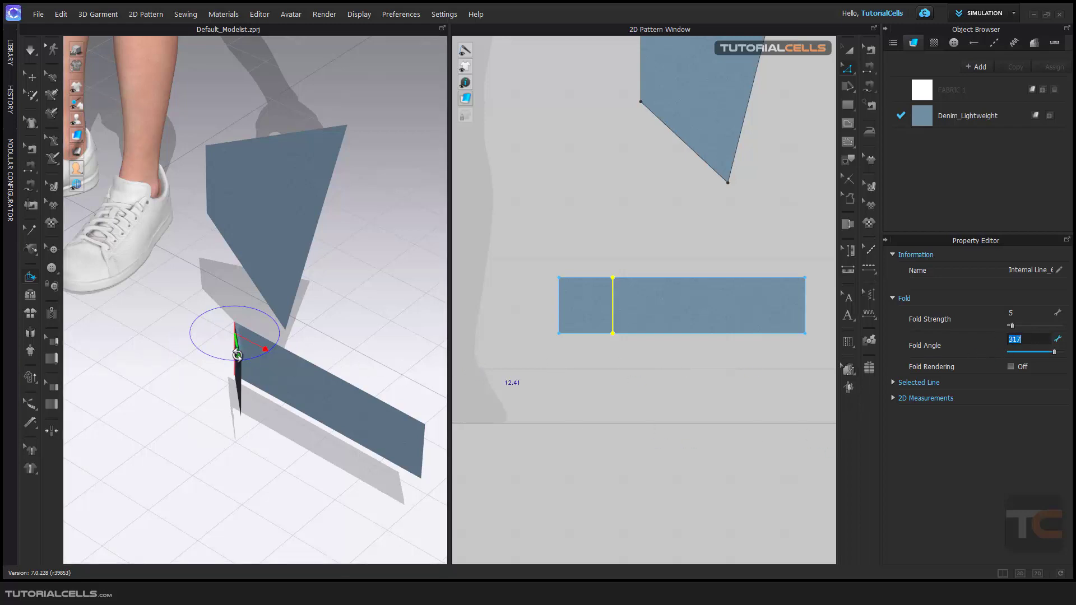
drag(235, 350, 229, 345)
scroll(228, 348, up, 3)
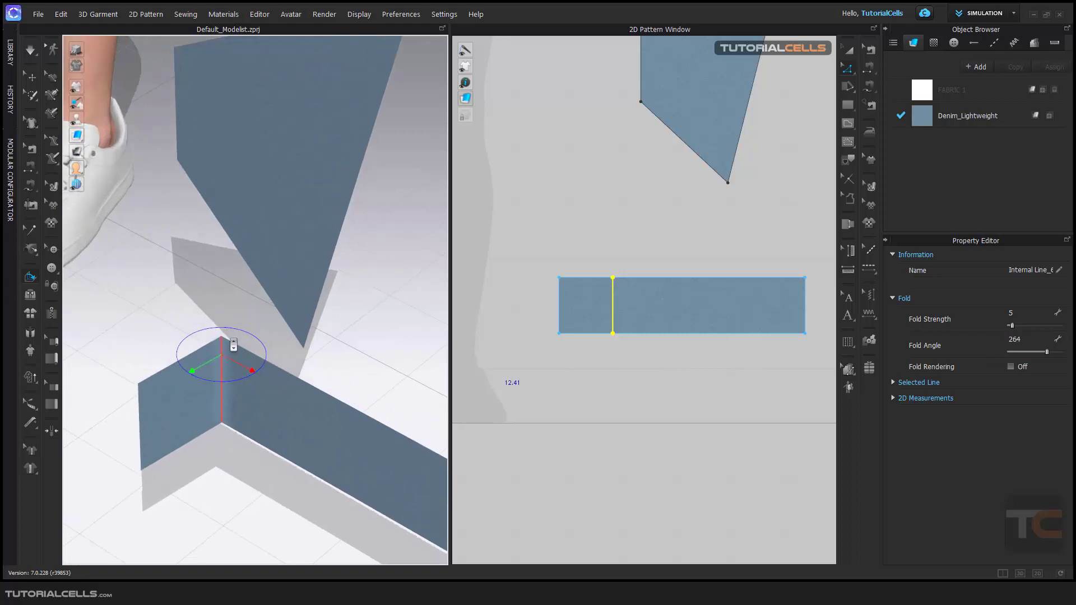
scroll(222, 355, up, 2)
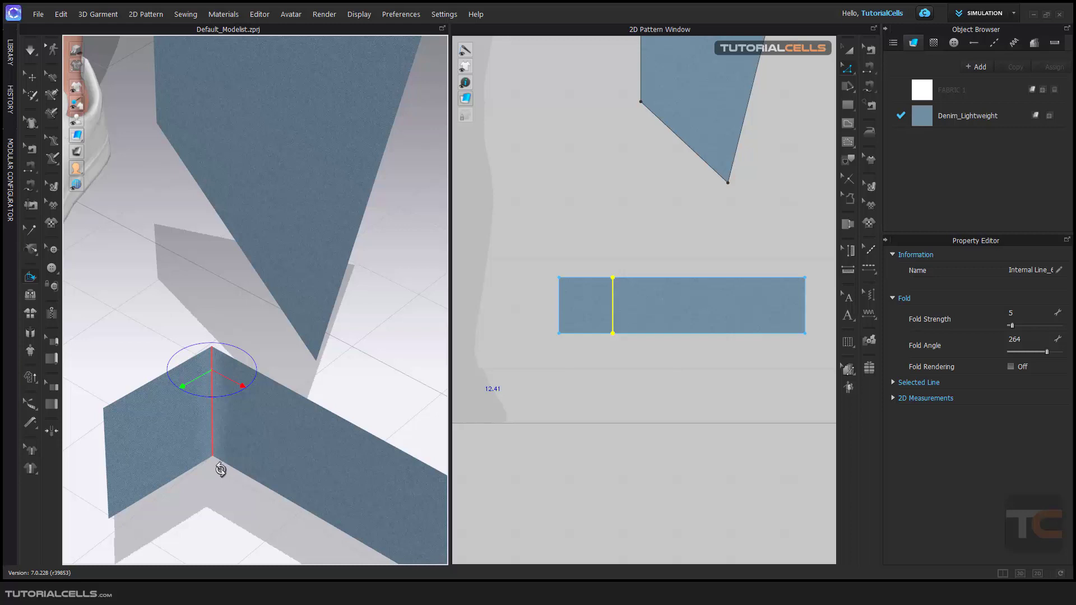
click(1011, 368)
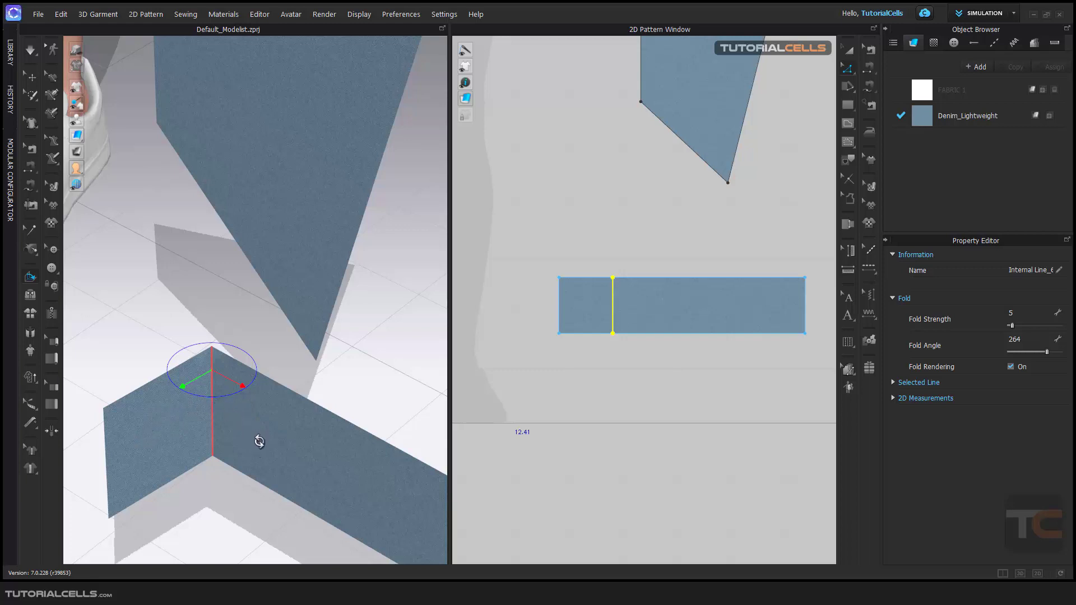
click(1011, 367)
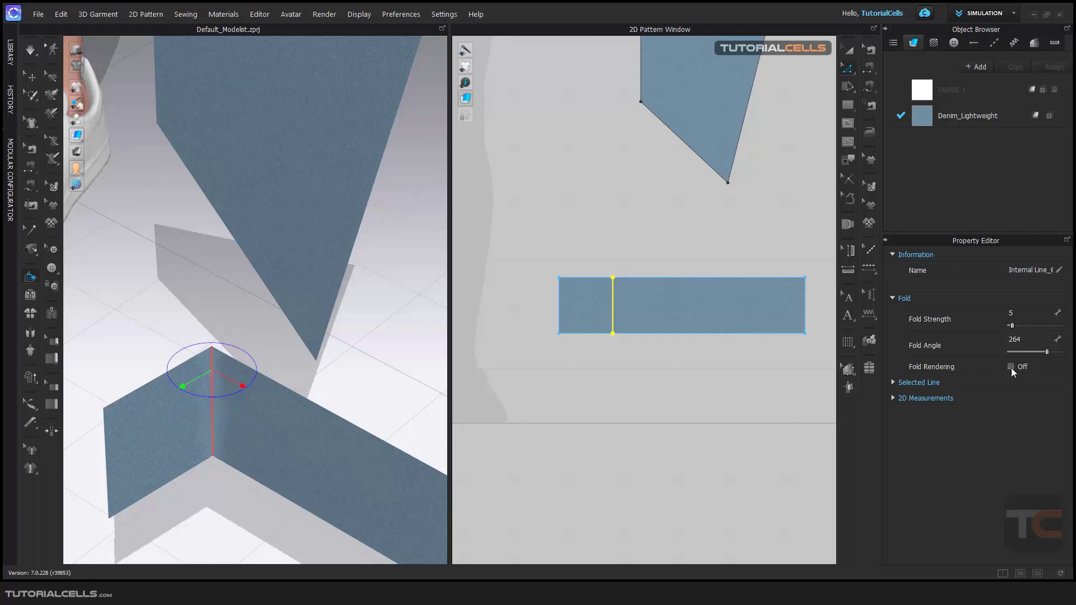
click(1011, 367)
click(1010, 367)
- Enable Fold Rendering and bend the long strip into a curve at a 225° fold
click(1011, 367)
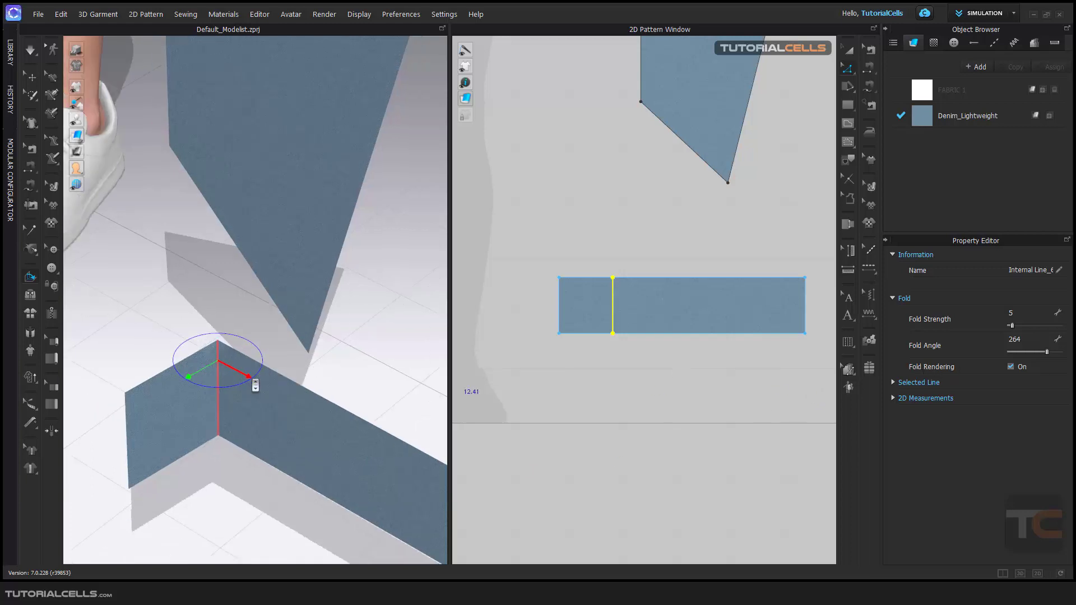
scroll(254, 381, down, 4)
mouse_move(246, 353)
mouse_down()
mouse_move(257, 346)
mouse_move(237, 355)
mouse_move(265, 352)
mouse_move(196, 351)
mouse_move(259, 331)
mouse_move(227, 323)
mouse_move(256, 339)
mouse_move(233, 363)
mouse_move(259, 360)
mouse_up()
drag(187, 366, 231, 392)
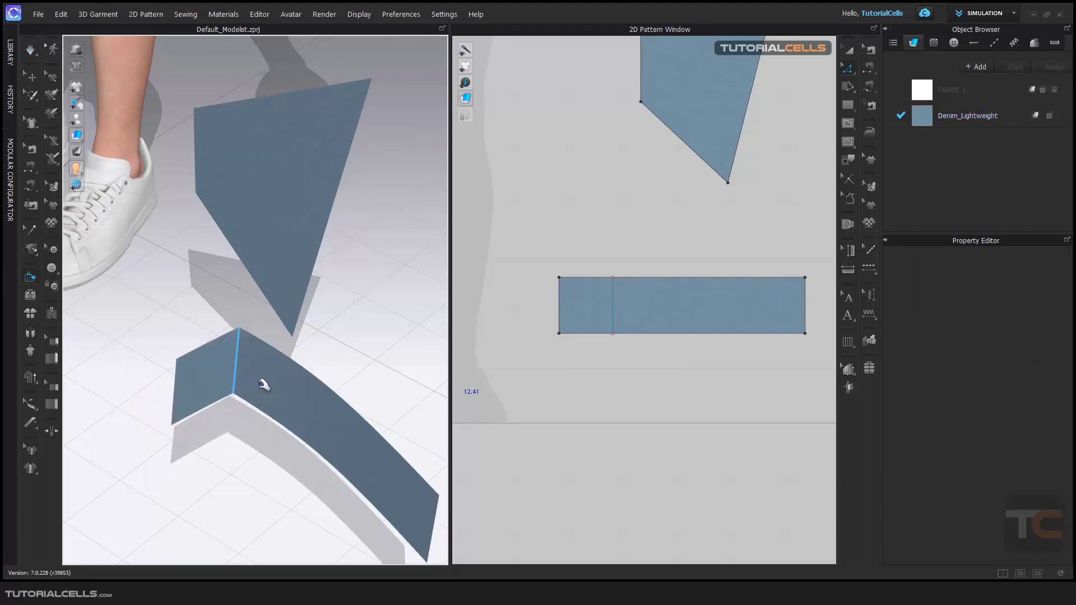
- Select the curved strip, orbit around it, and deselect it
click(32, 76)
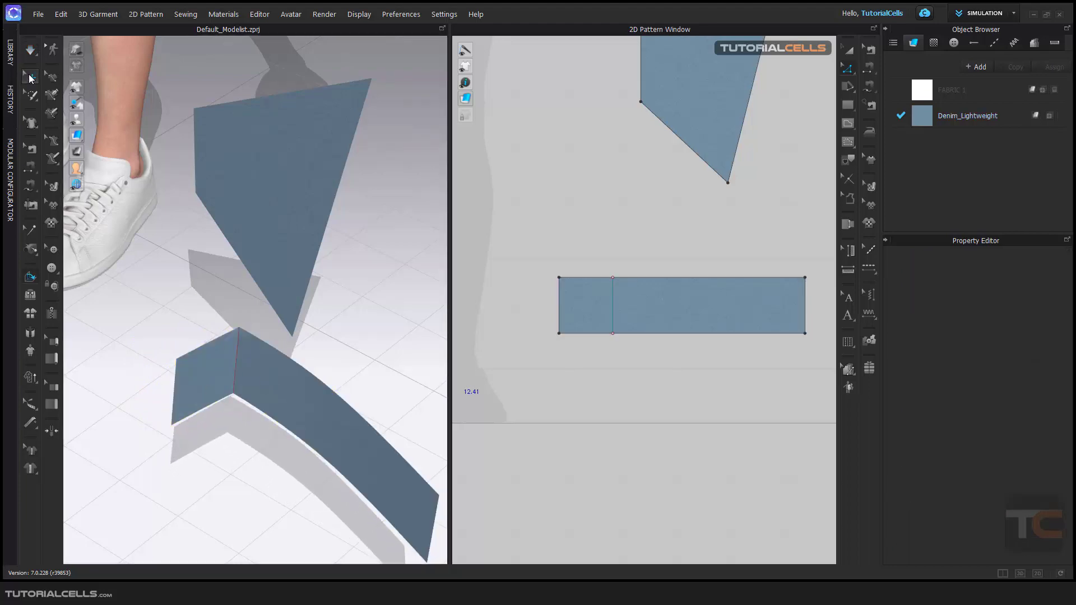
click(247, 392)
right_drag(296, 392, 353, 334)
click(353, 335)
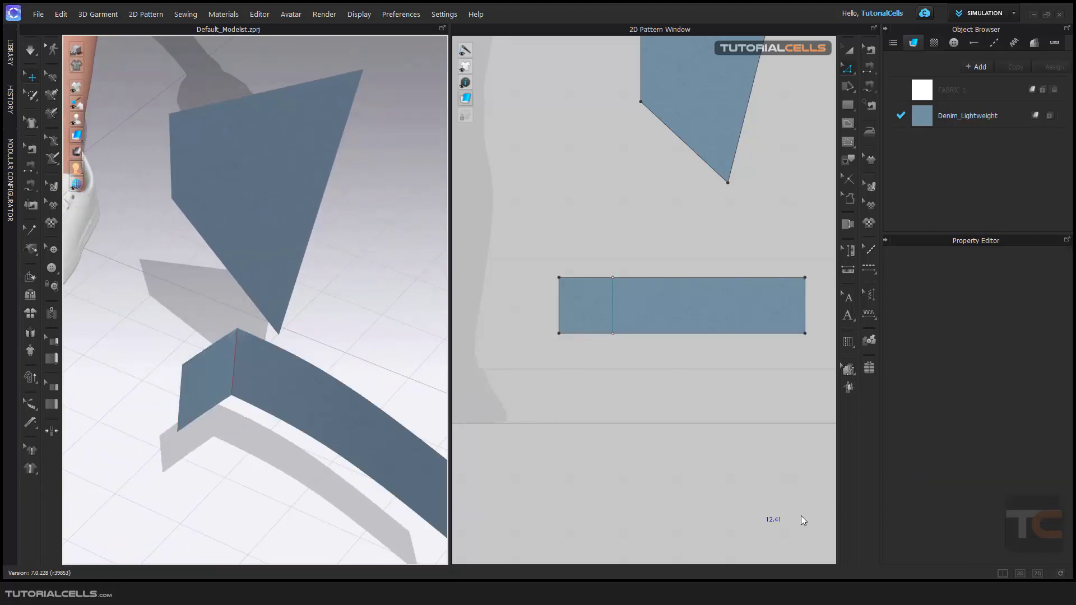